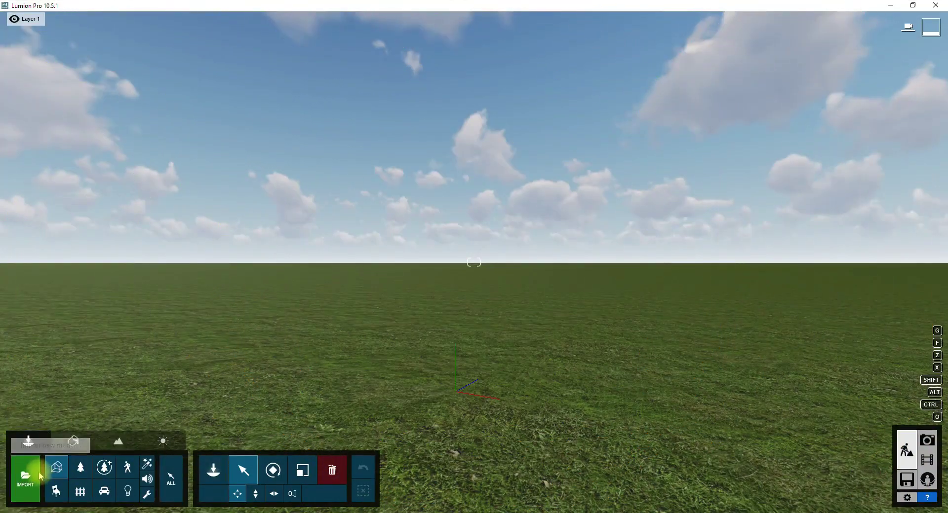
Import the dining-room model from the Dinning room folder and fly into the furnished room
click(41, 475)
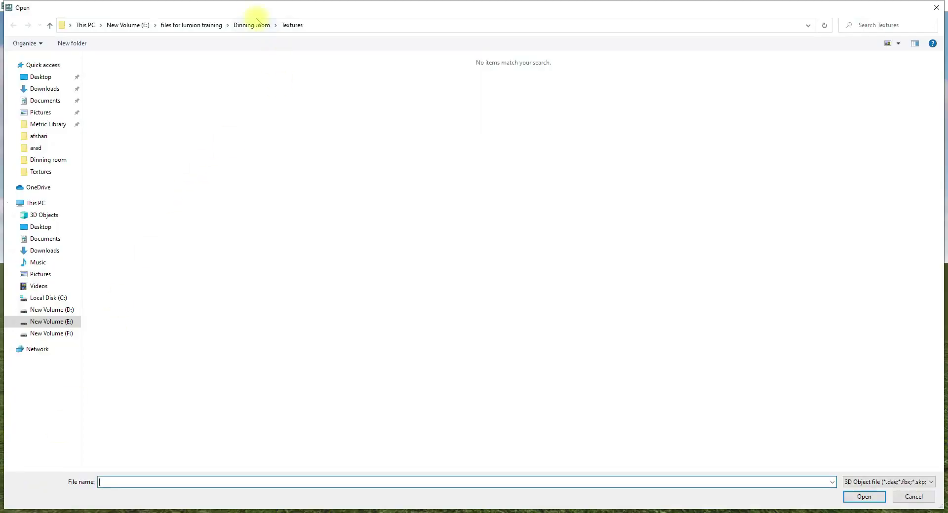
click(251, 25)
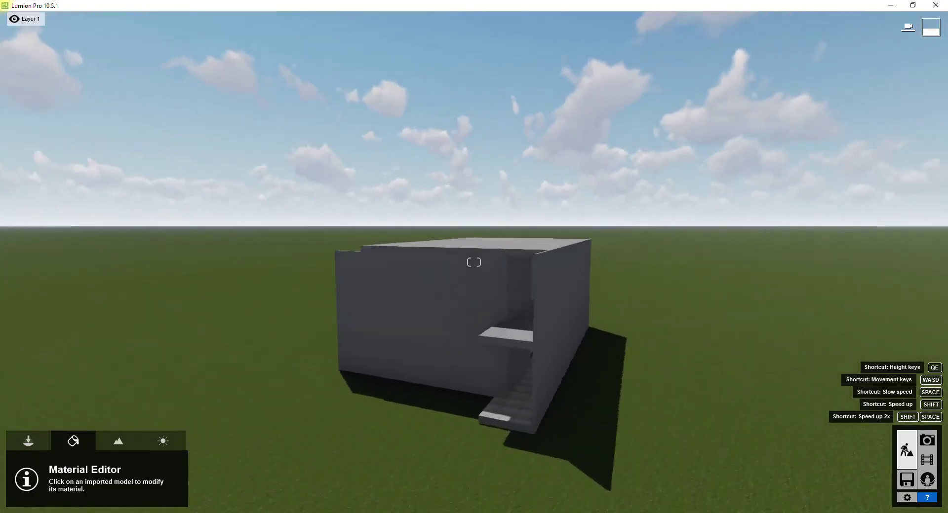
key(w)
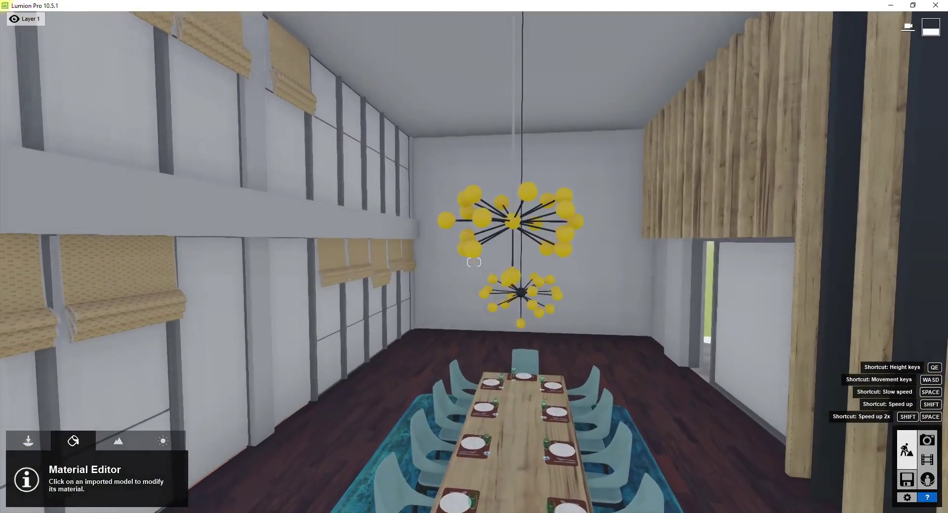
right_drag(473, 262, 474, 262)
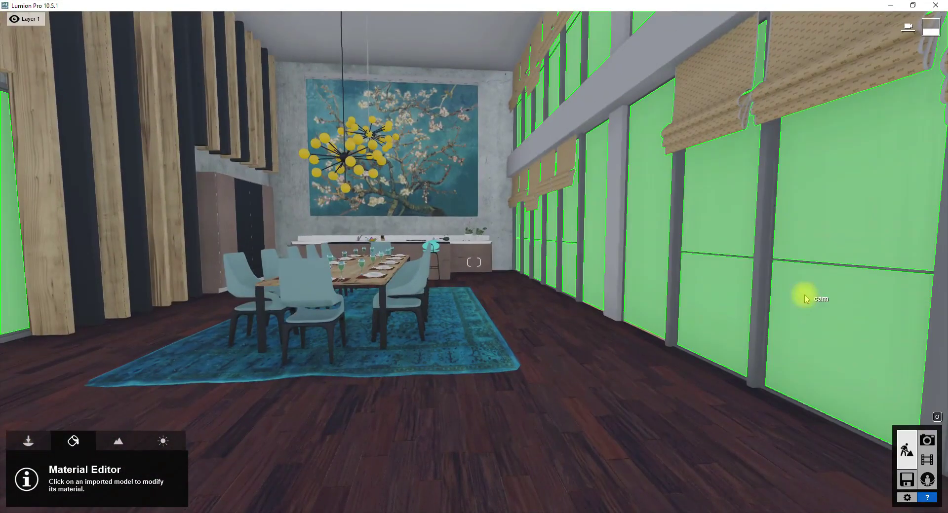
Set the window glass material's reflectivity to 0.3
click(804, 292)
drag(58, 395, 101, 409)
right_drag(474, 262, 532, 223)
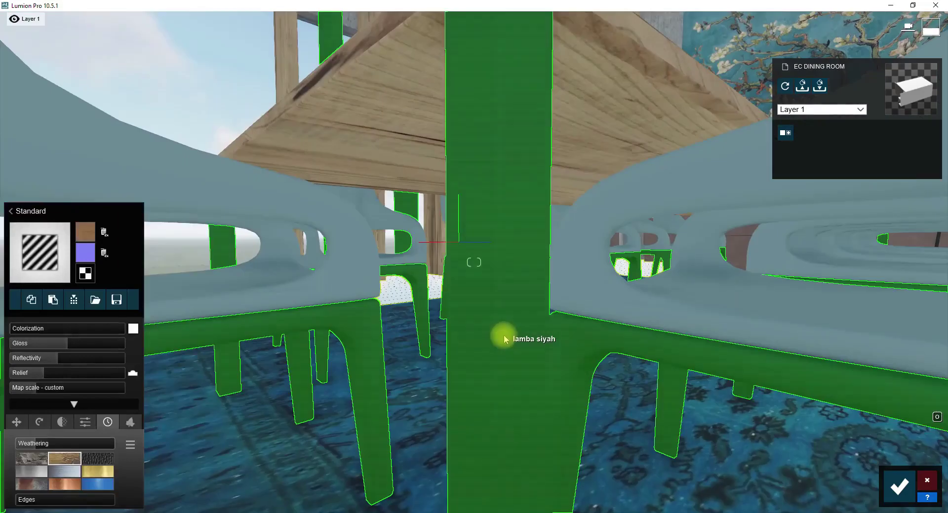
Give the chair frames Polii Metal PaintedBlackWorn 001 2K from Outdoor materials page 3
click(503, 334)
click(113, 187)
click(32, 267)
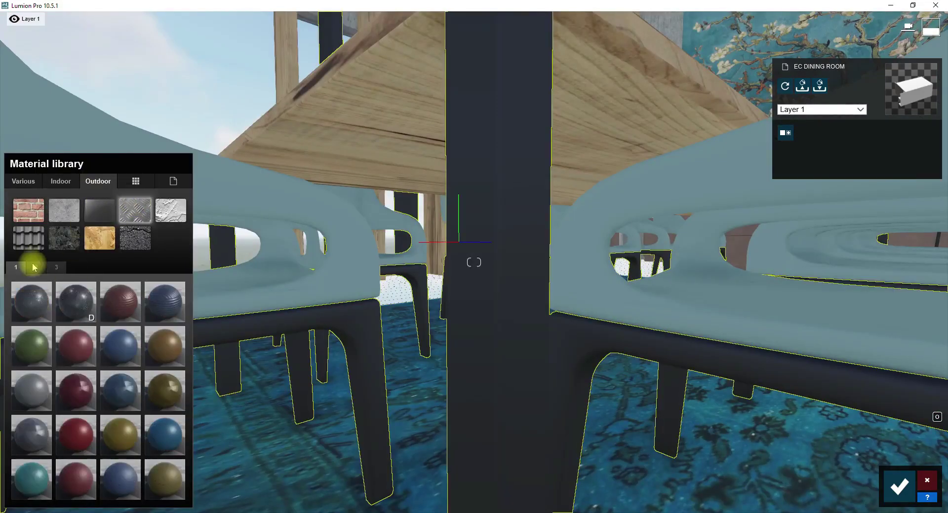
click(54, 269)
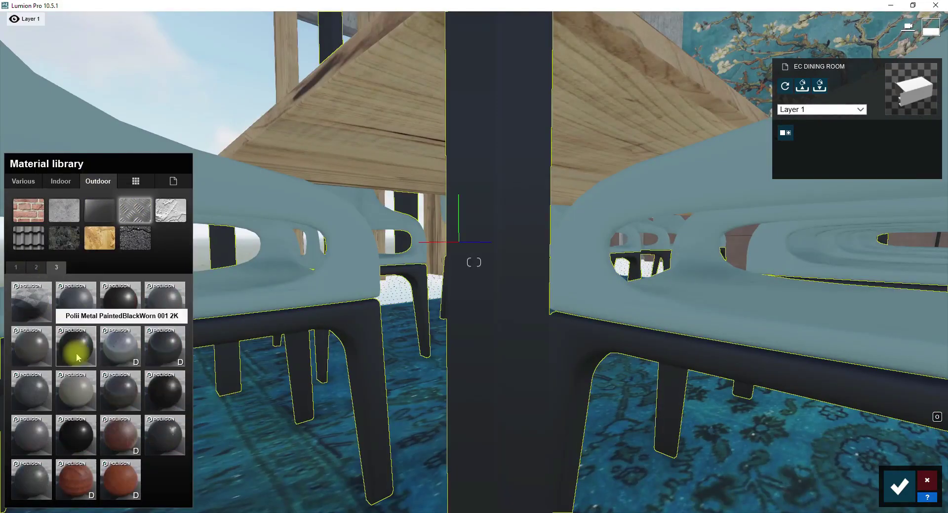
click(77, 356)
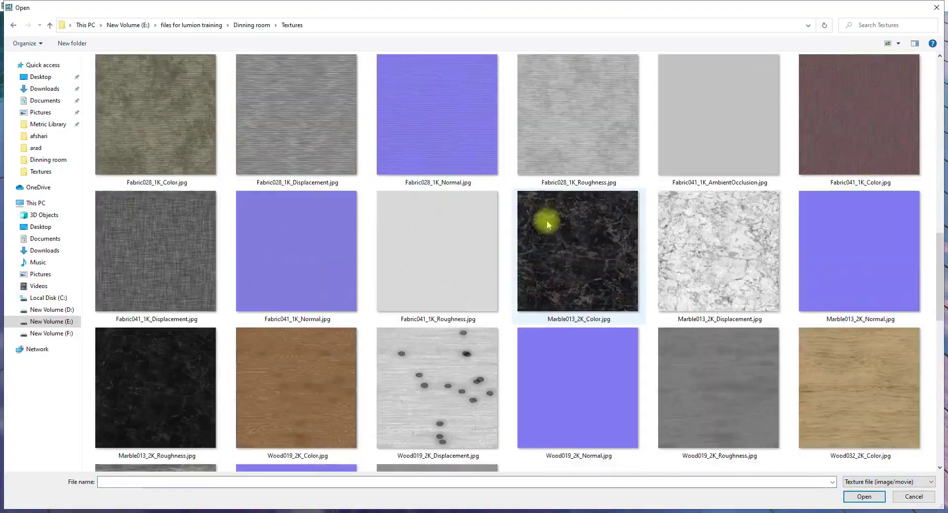
scroll(546, 218, down, 5)
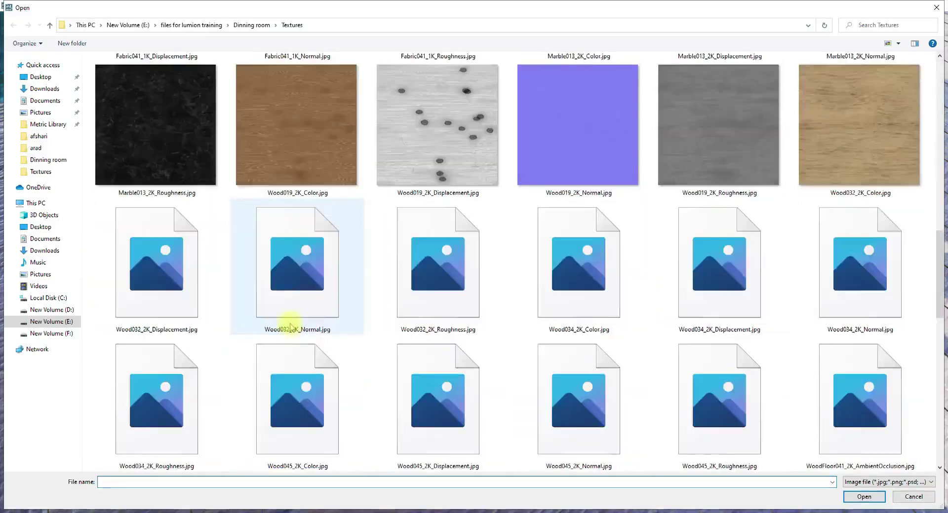
scroll(560, 271, down, 5)
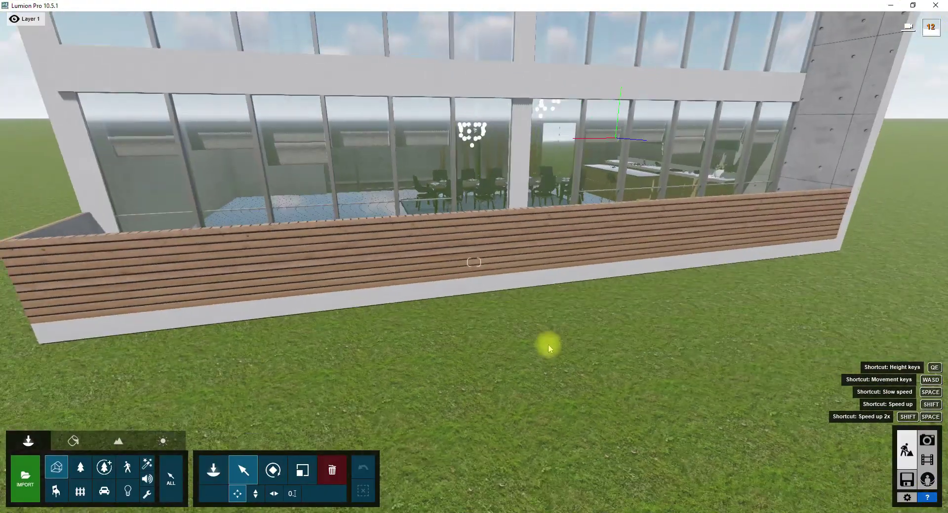
Place a tree from Nature page 7 and a birch from page 8 on the lawn
click(76, 466)
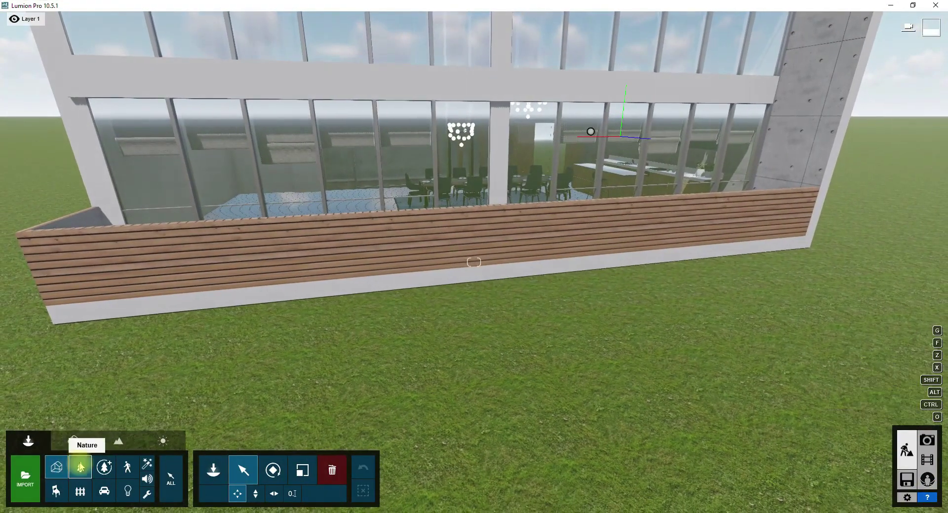
click(213, 470)
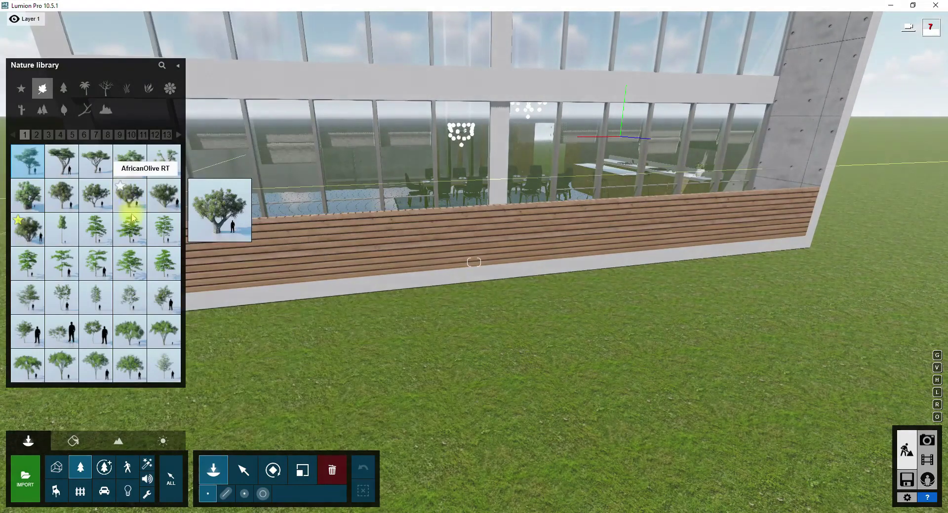
click(95, 134)
click(163, 160)
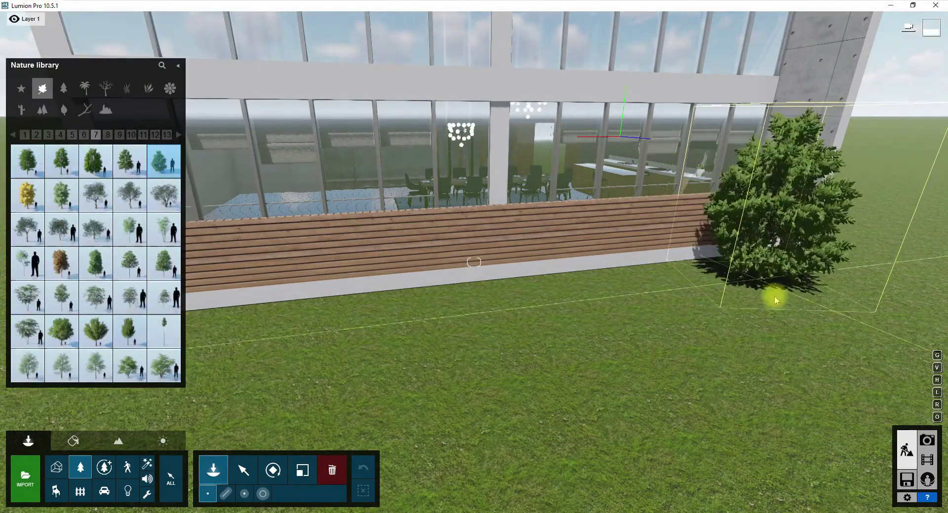
click(851, 326)
scroll(491, 342, down, 5)
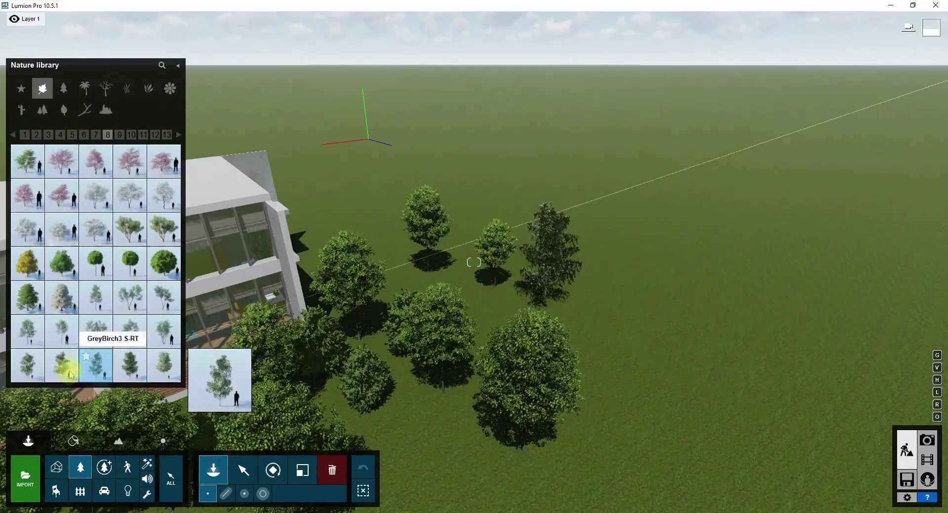
click(61, 365)
click(676, 375)
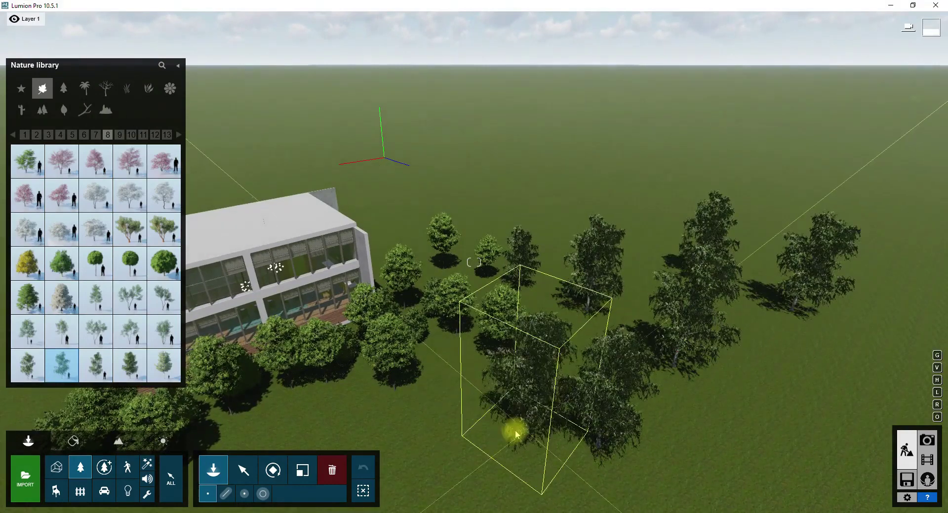
right_drag(462, 464, 664, 422)
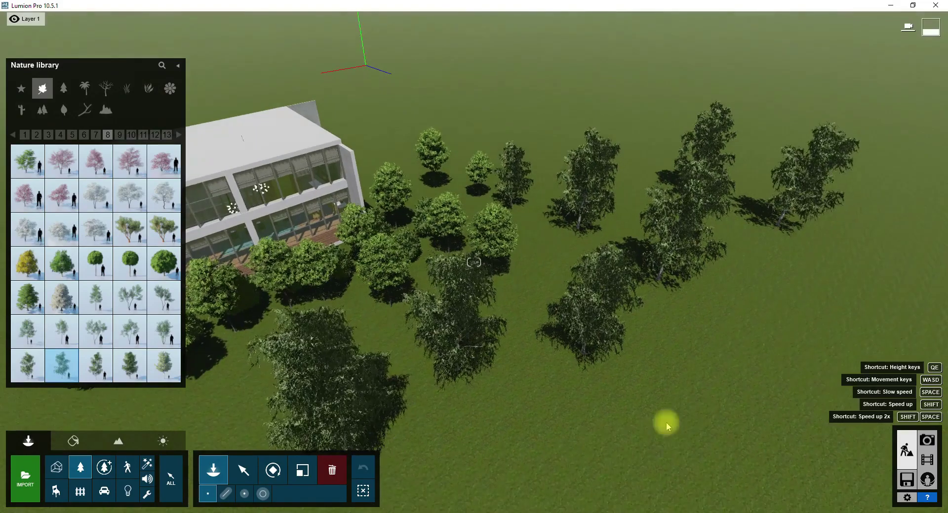
In Photo mode, frame the dining table, store the camera view, and return to slot 1
click(928, 439)
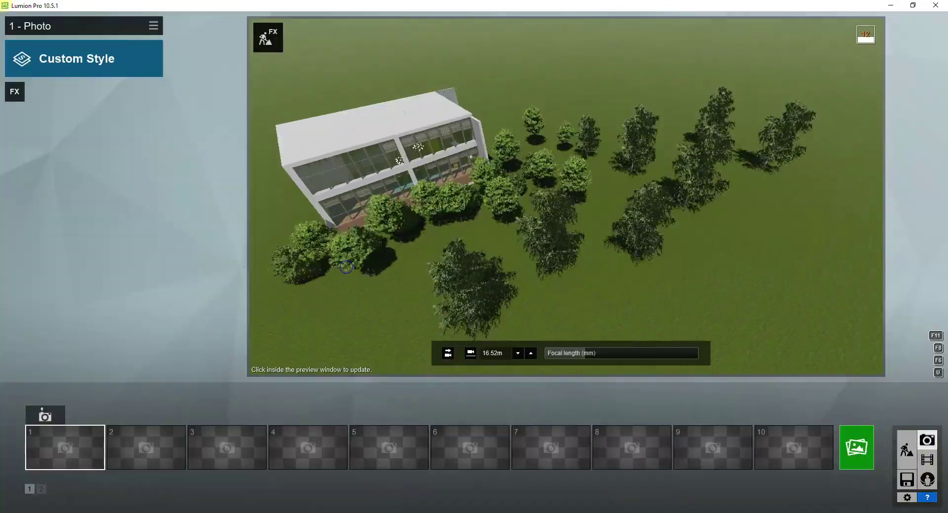
key(w)
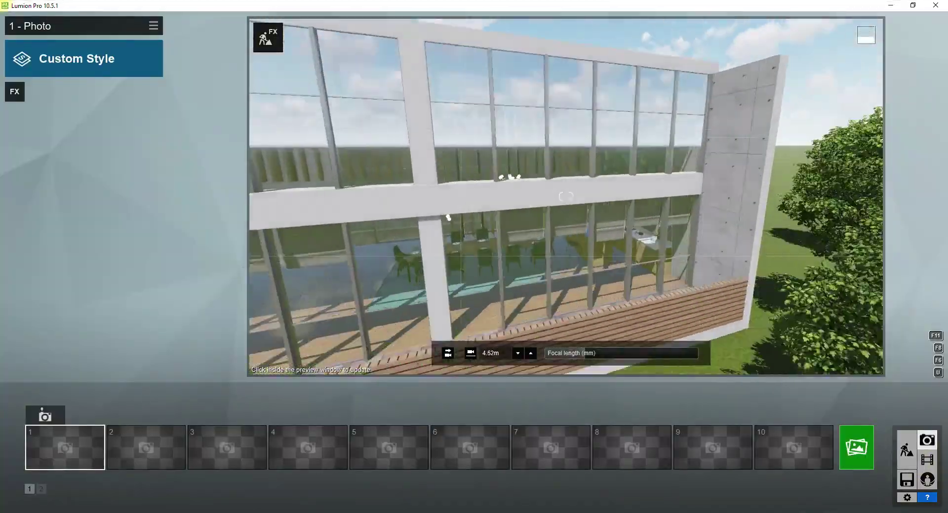
key(w)
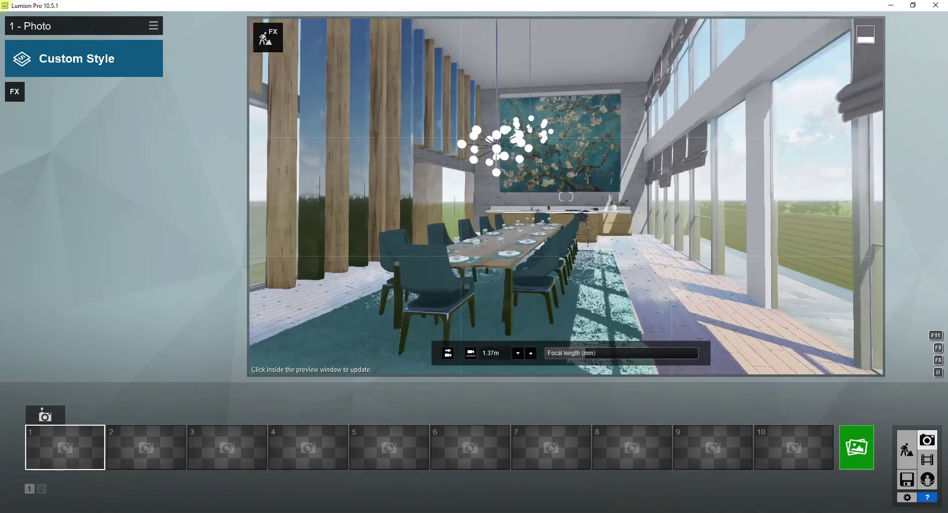
key(w)
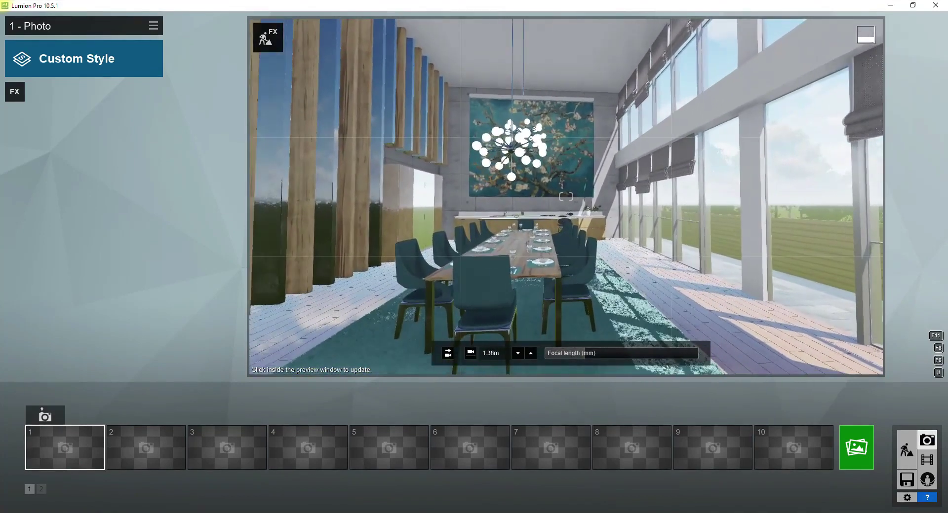
key(a)
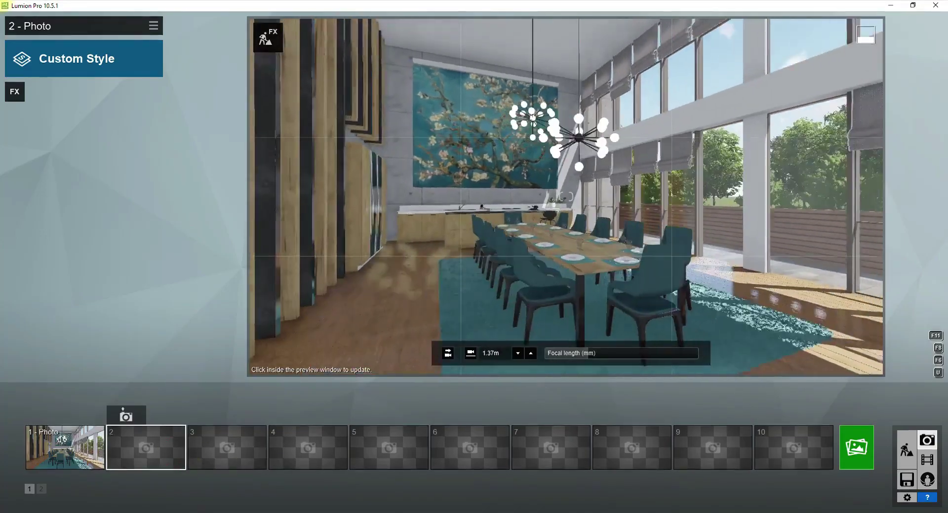
click(126, 417)
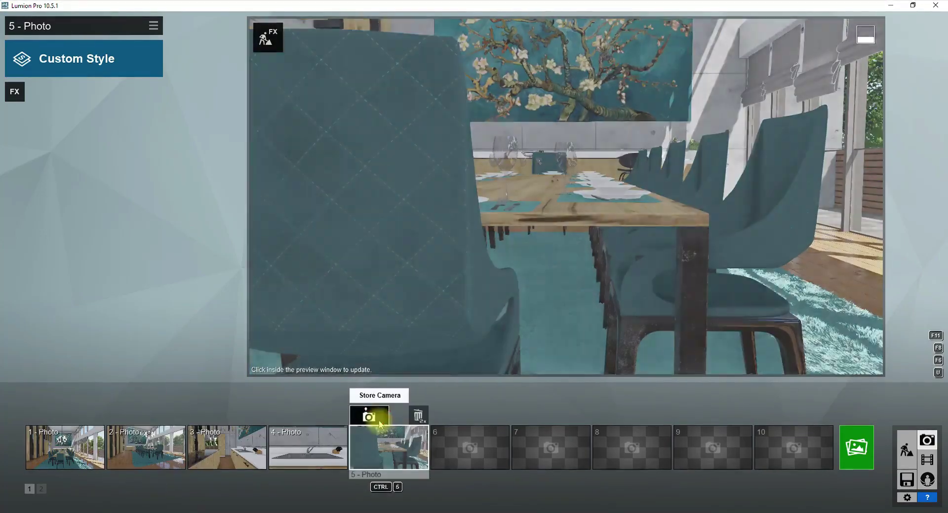
click(62, 434)
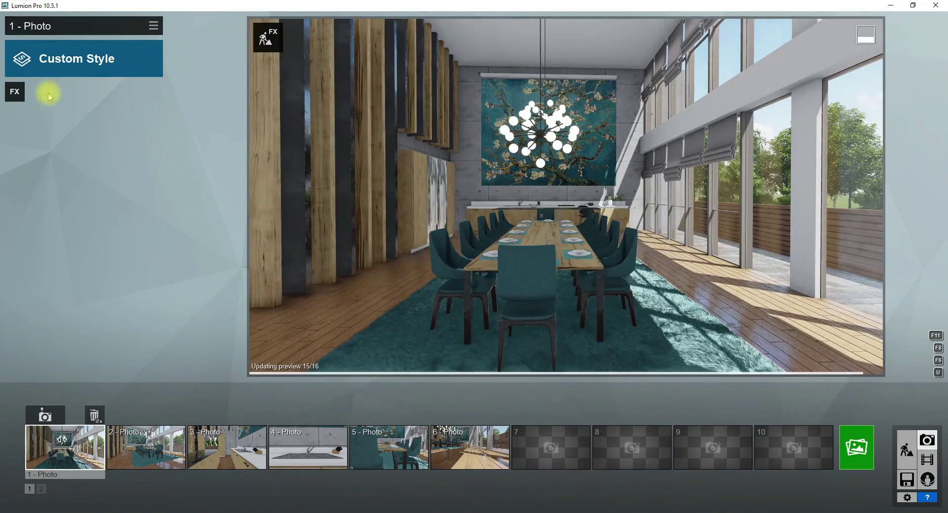
Add a Shadow effect with soft and fine-detail shadows on, and adjust its brightness
click(15, 93)
click(299, 223)
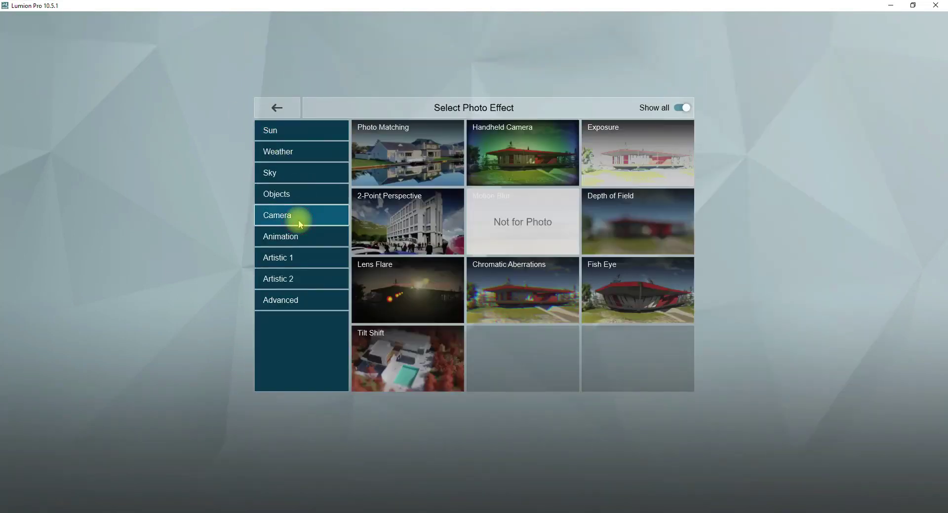
click(285, 298)
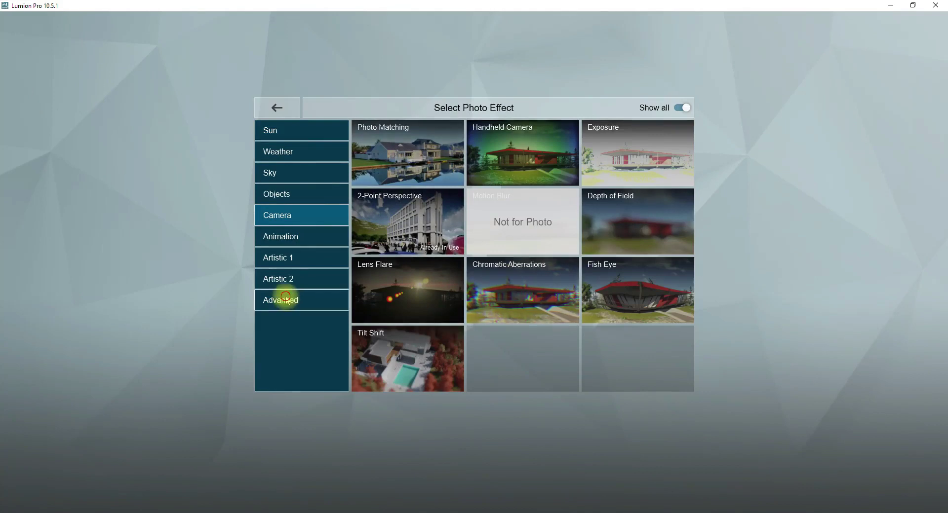
click(403, 158)
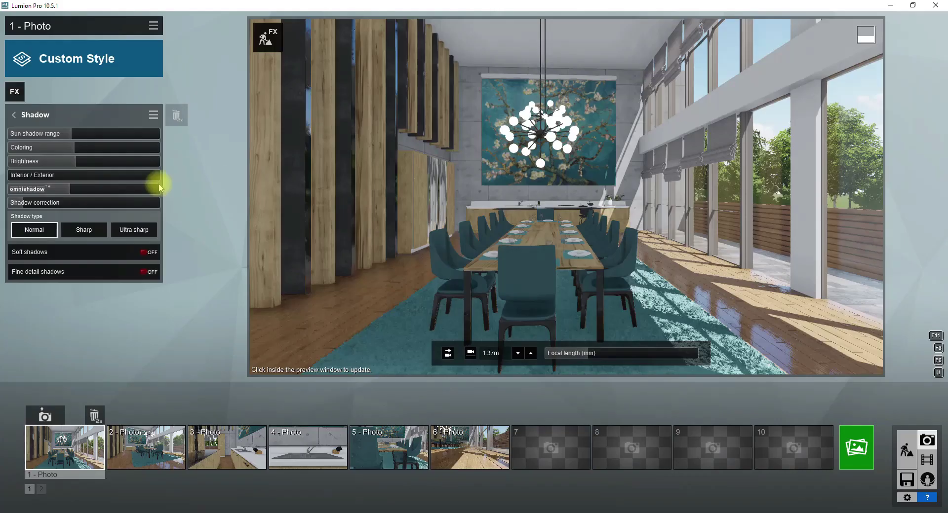
click(143, 252)
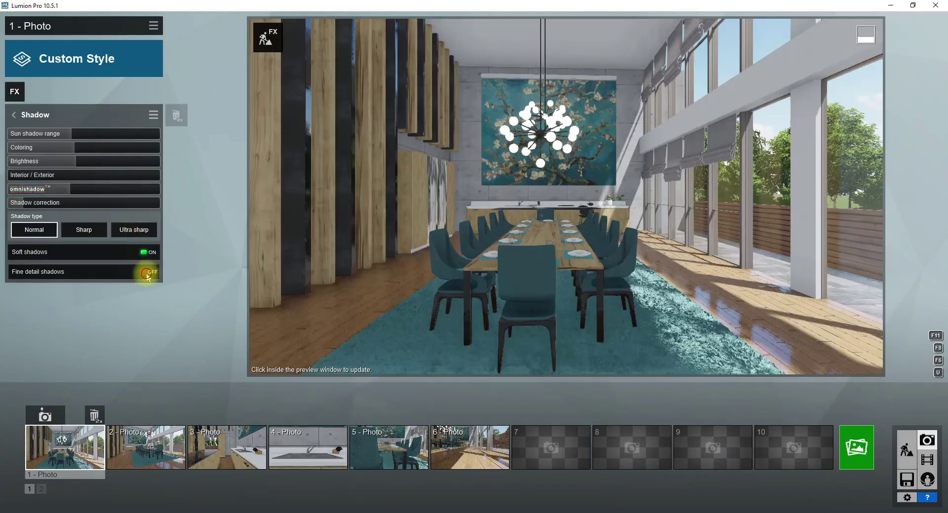
click(143, 273)
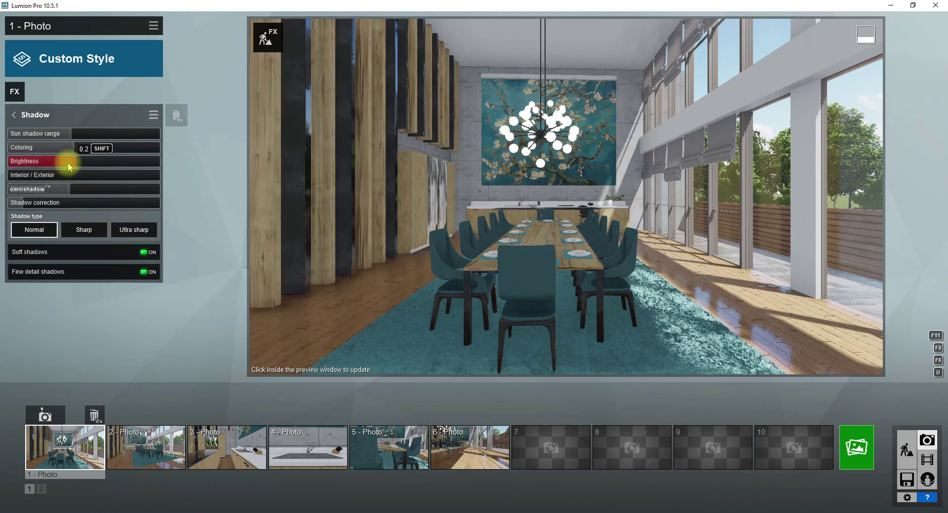
click(58, 167)
Add Sky Light feeding planar reflections, with brightness raised to 1.2, and refresh the preview
click(16, 94)
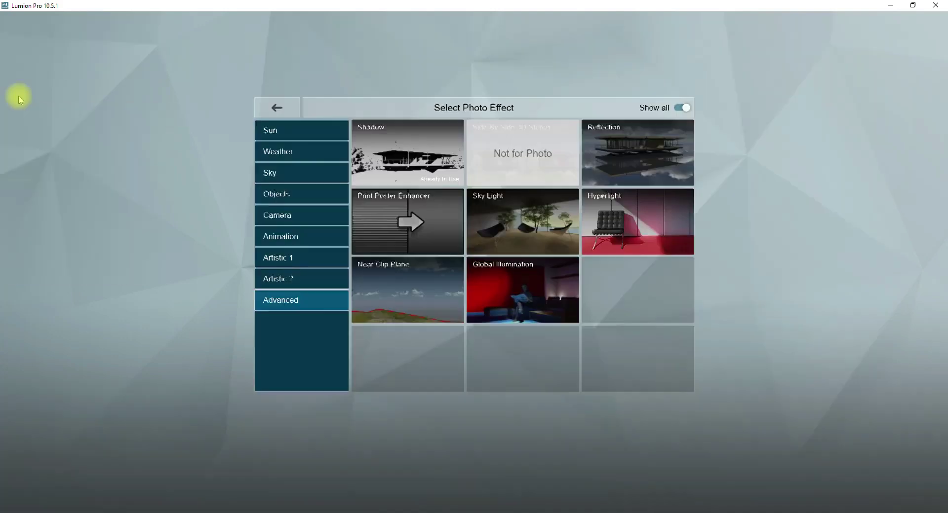
click(527, 215)
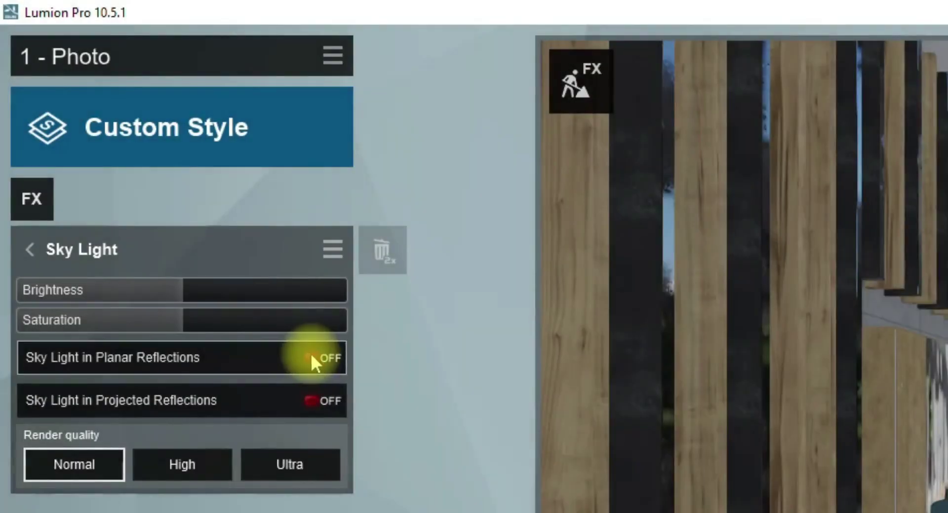
click(314, 358)
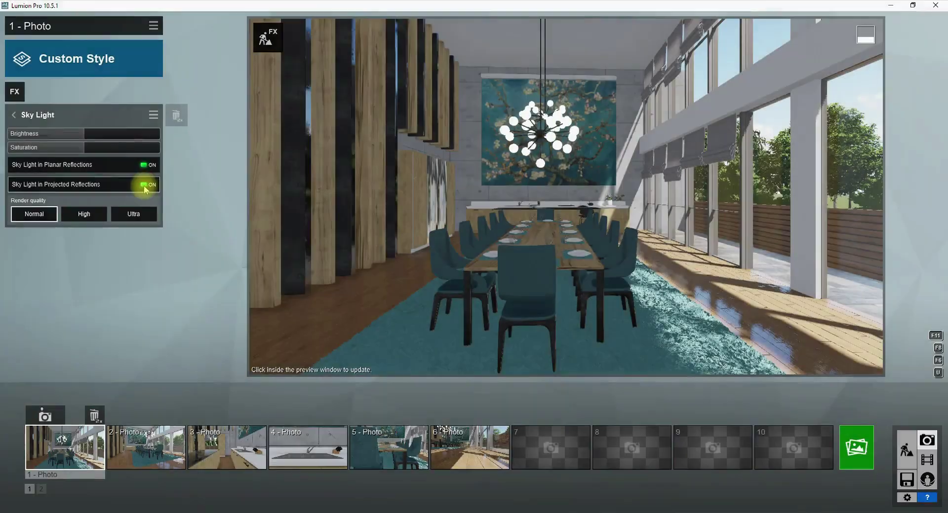
click(366, 161)
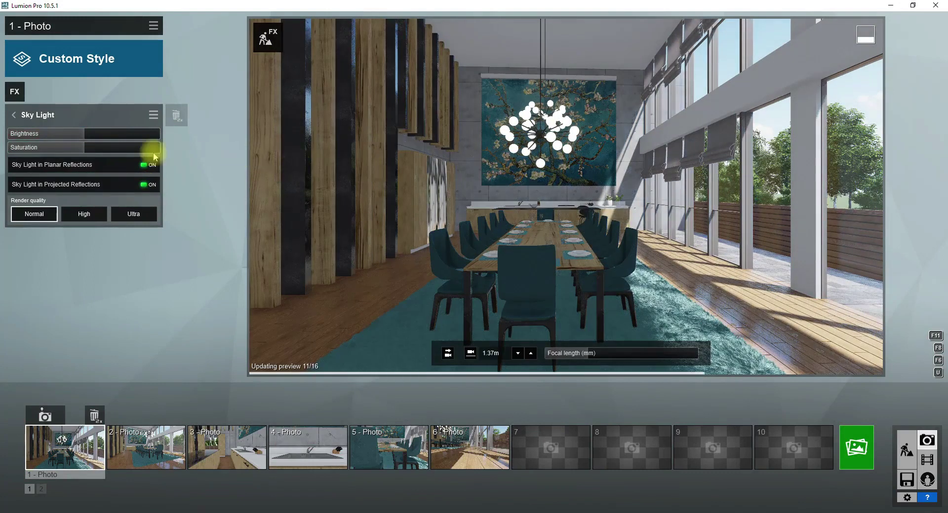
drag(84, 133, 105, 140)
click(311, 173)
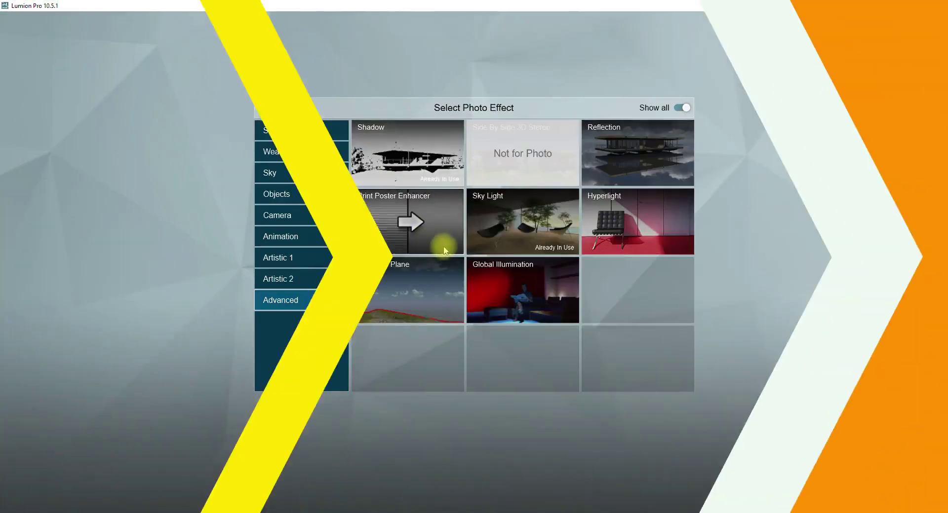
Add a Hyperlight effect, enable it in preview, and refresh the preview render
click(604, 227)
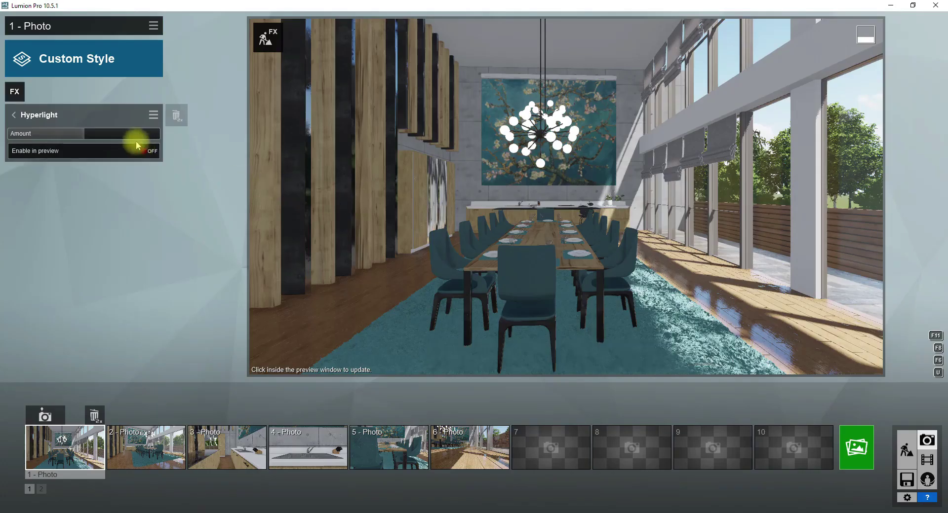
mouse_move(121, 137)
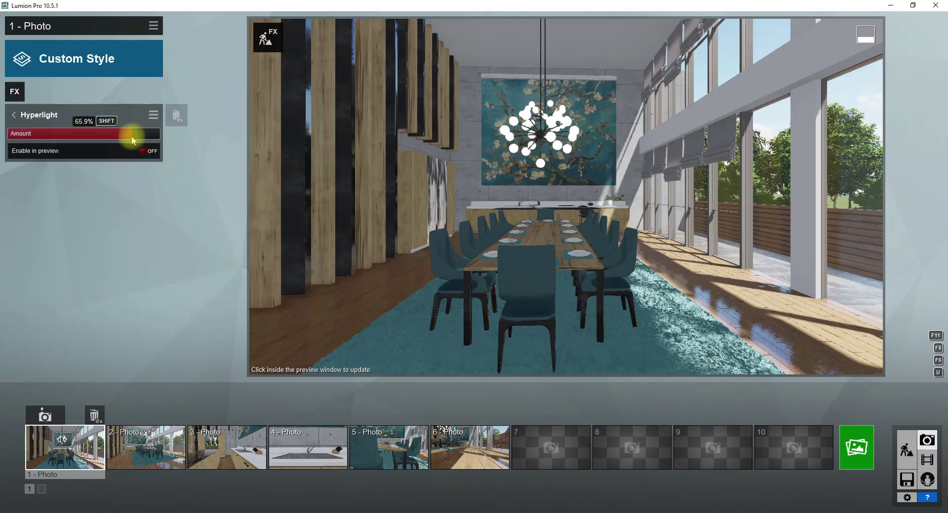
click(143, 149)
click(420, 176)
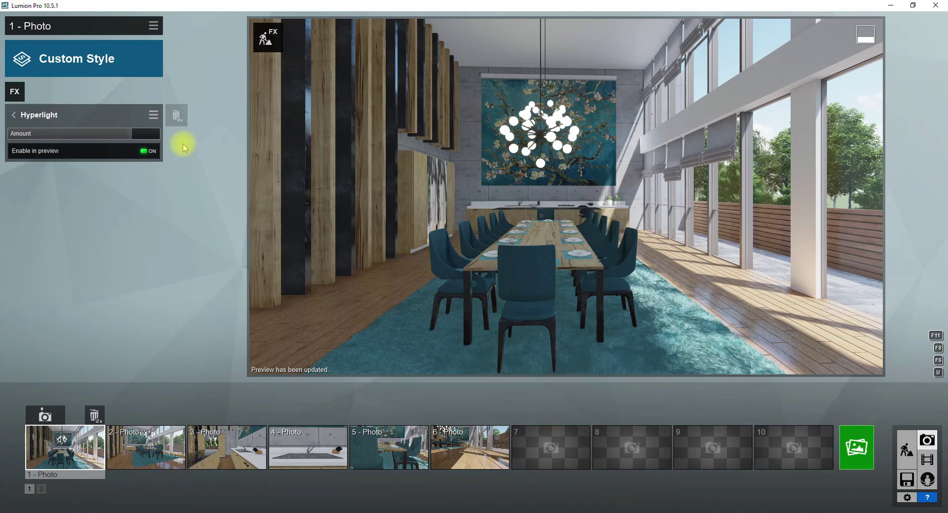
click(15, 92)
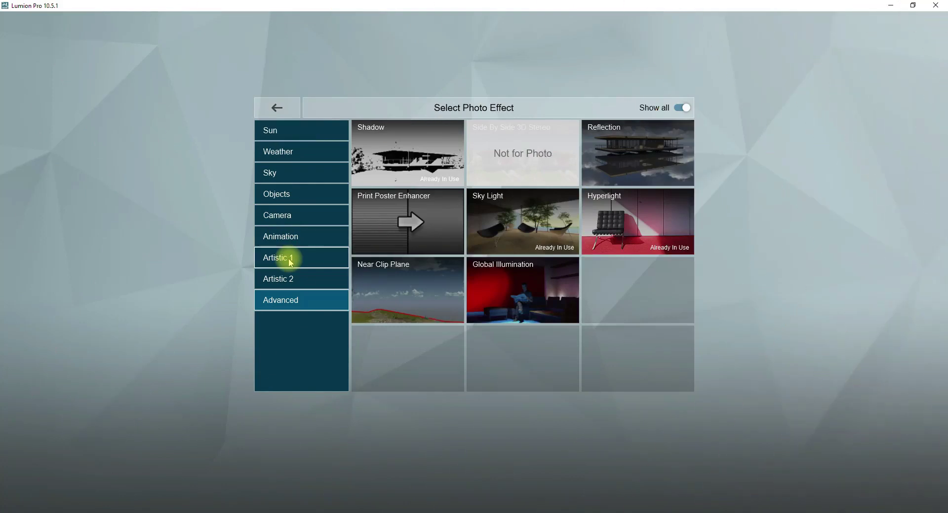
Add Real Skies set to Clear 2, with heading -8.2° and brightness 1.1
click(287, 174)
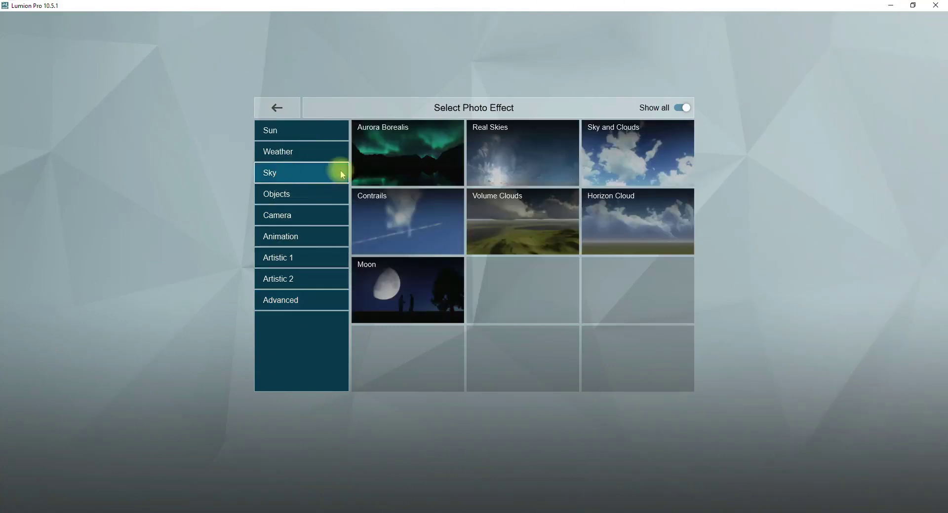
click(513, 171)
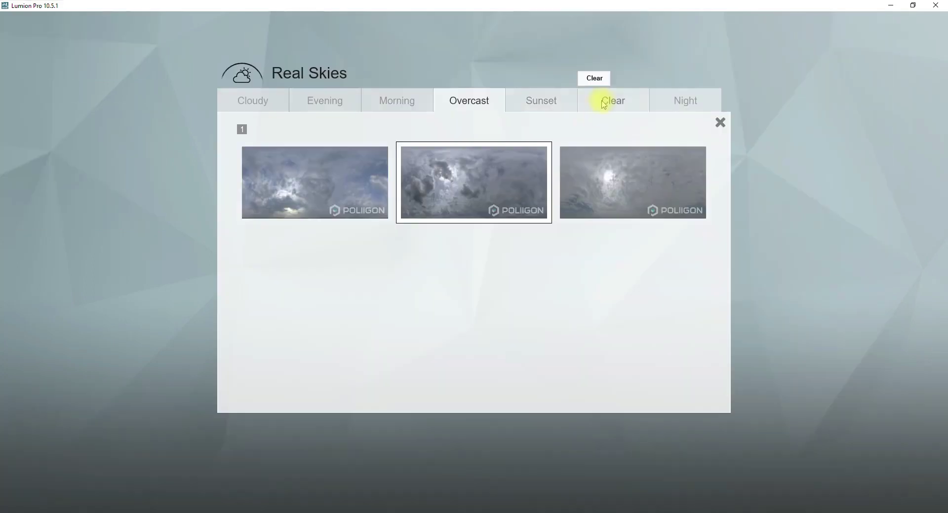
click(602, 102)
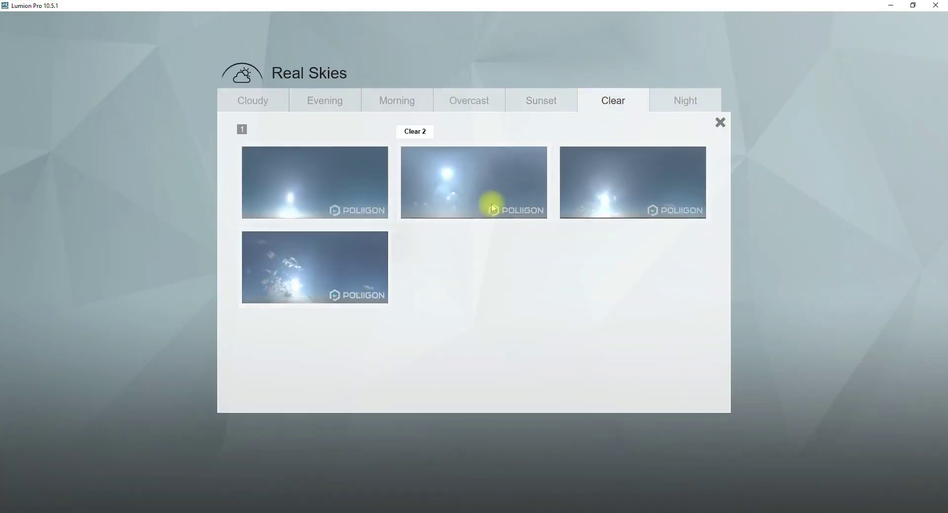
click(492, 185)
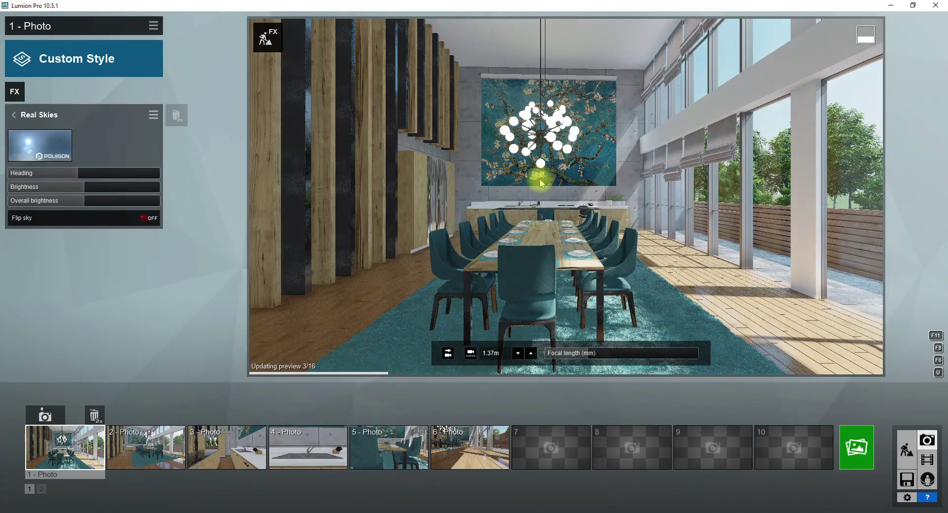
drag(81, 173, 75, 201)
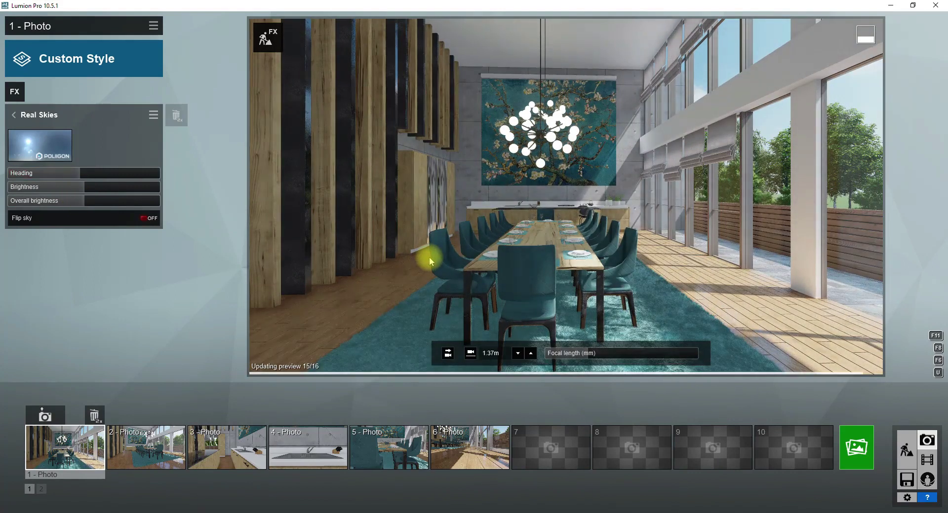
drag(86, 186, 92, 203)
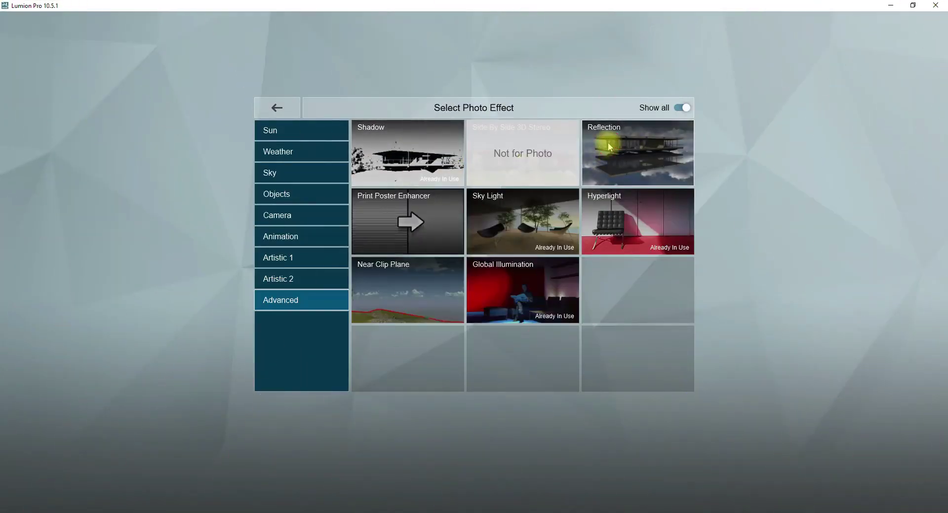
Add a Reflection effect with speedray reflections on, then restore Photo 1's camera
click(608, 142)
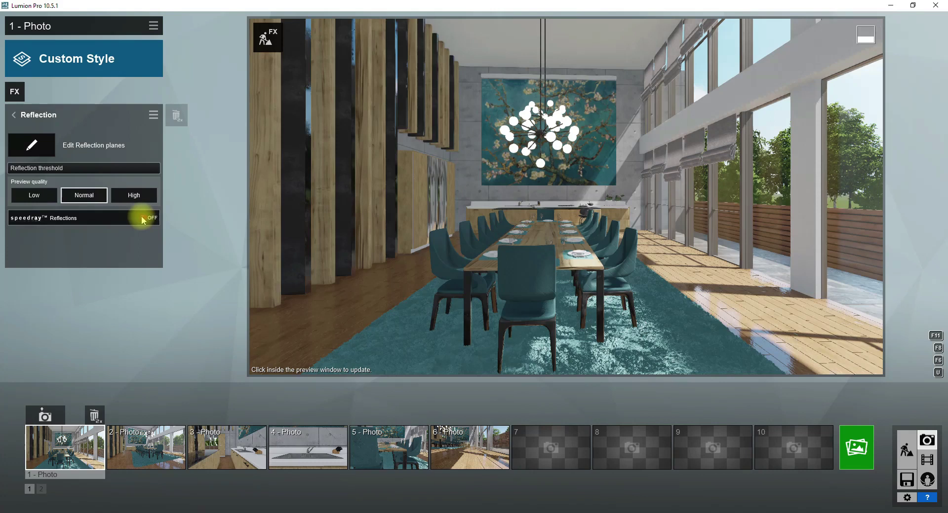
click(256, 392)
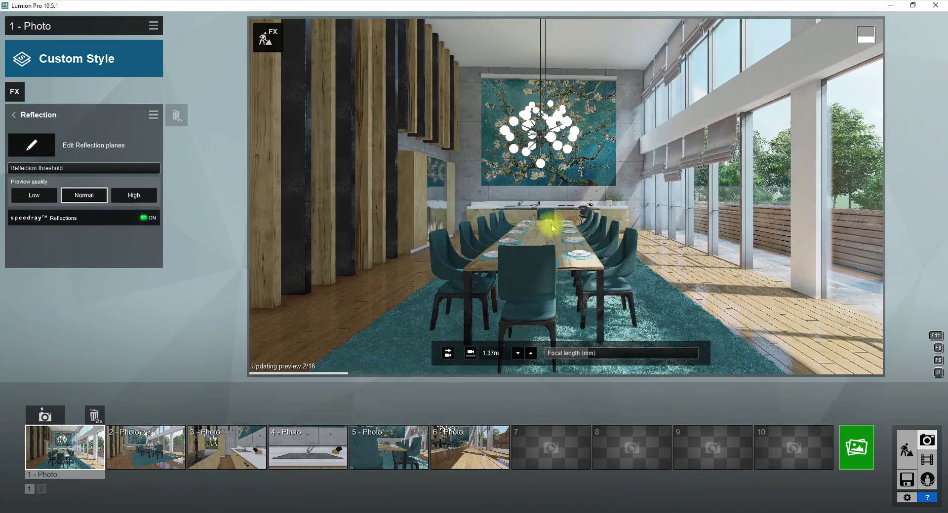
click(71, 439)
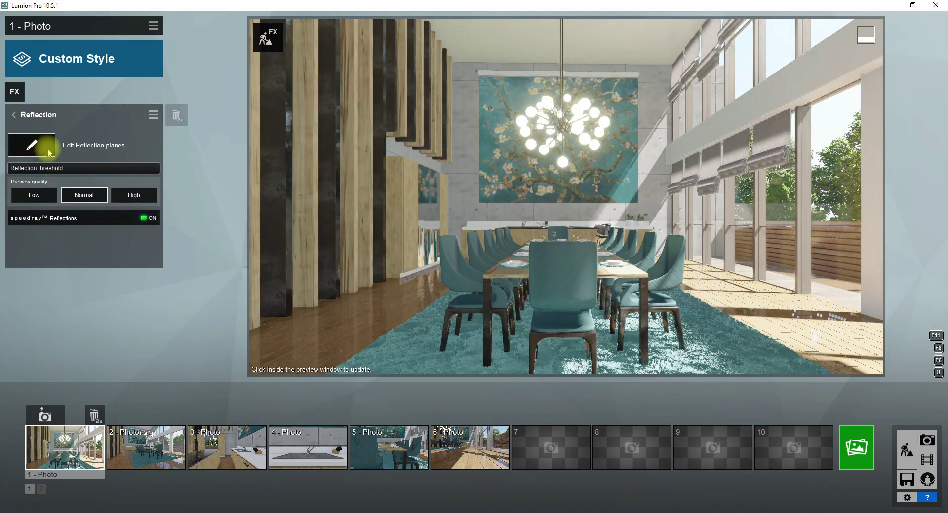
Add reflection planes on the window glass and both left-wall glass panels
click(48, 150)
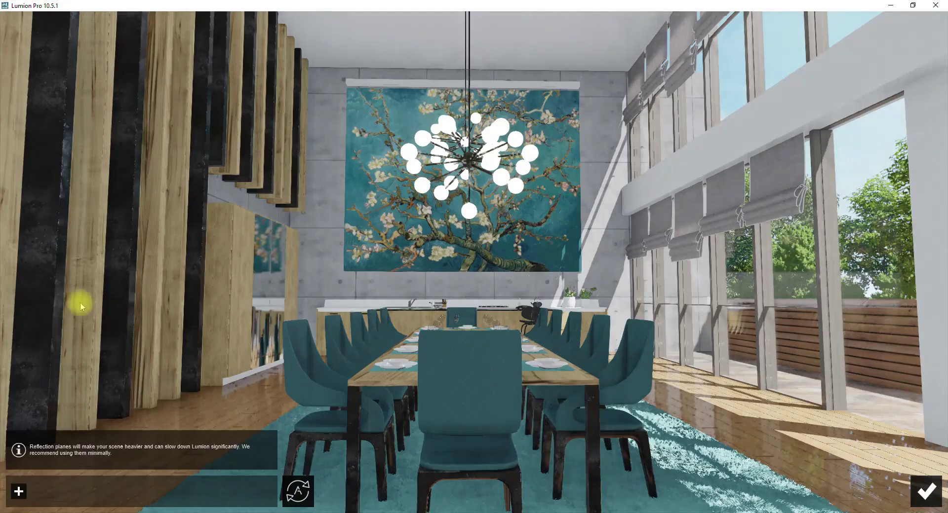
click(45, 491)
click(863, 338)
click(45, 491)
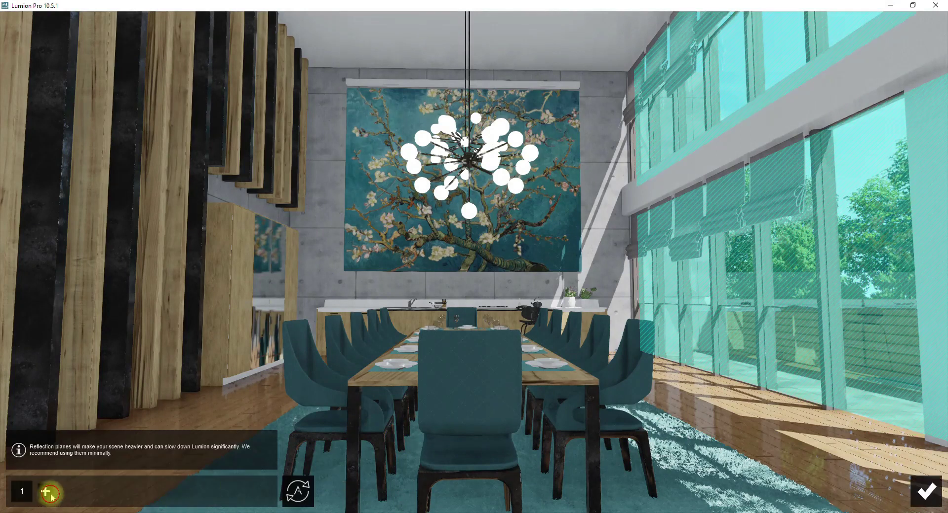
click(262, 258)
click(74, 491)
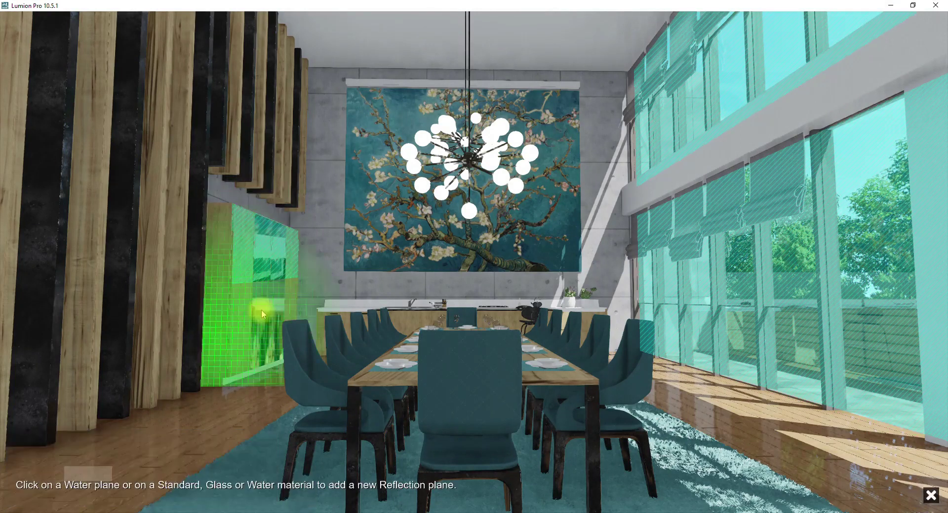
click(262, 309)
Add three more reflection planes on the dining-room floor
click(99, 491)
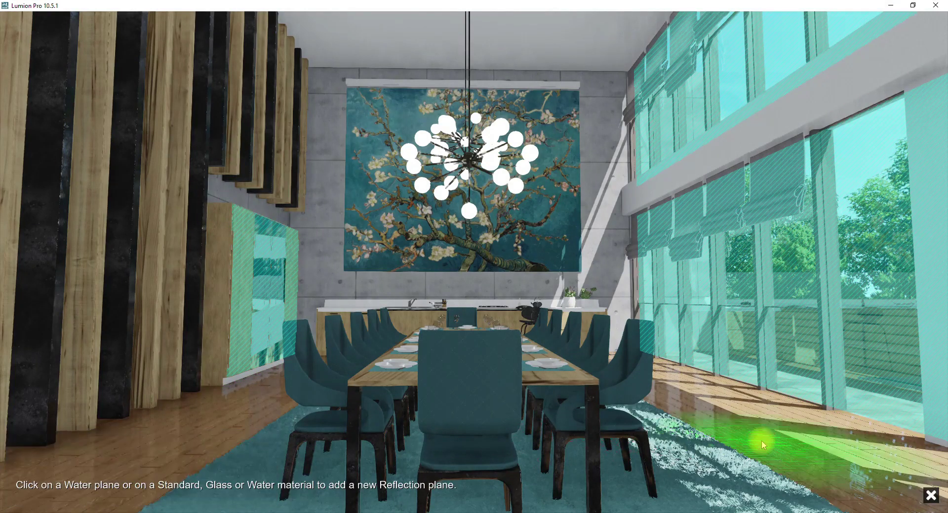
click(761, 440)
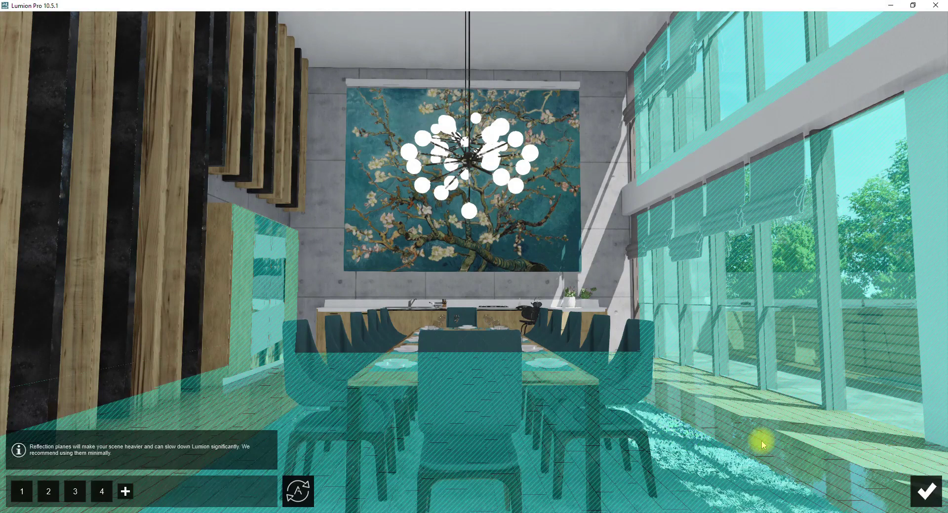
click(124, 490)
right_drag(371, 477, 389, 453)
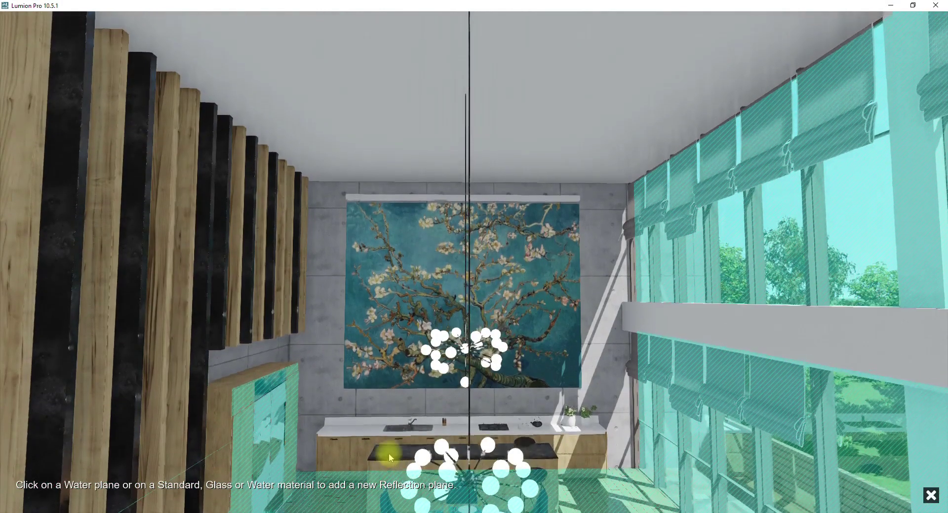
click(256, 490)
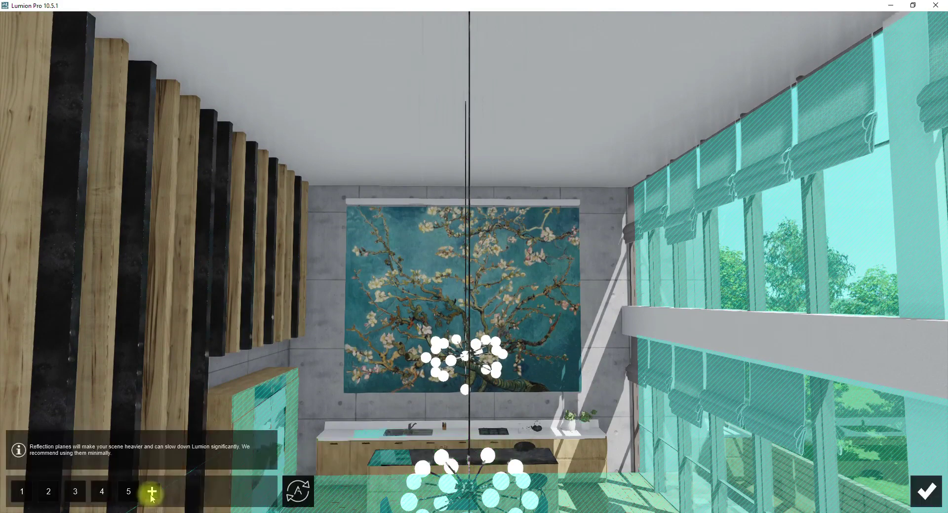
click(152, 492)
click(341, 437)
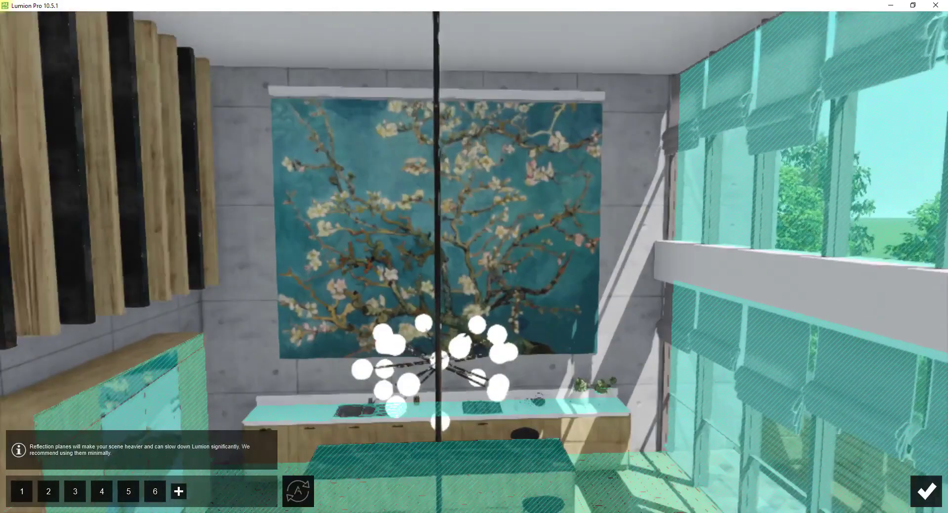
Finish the reflection planes and render Photo 1 to a 1920x1080 JPG
click(925, 491)
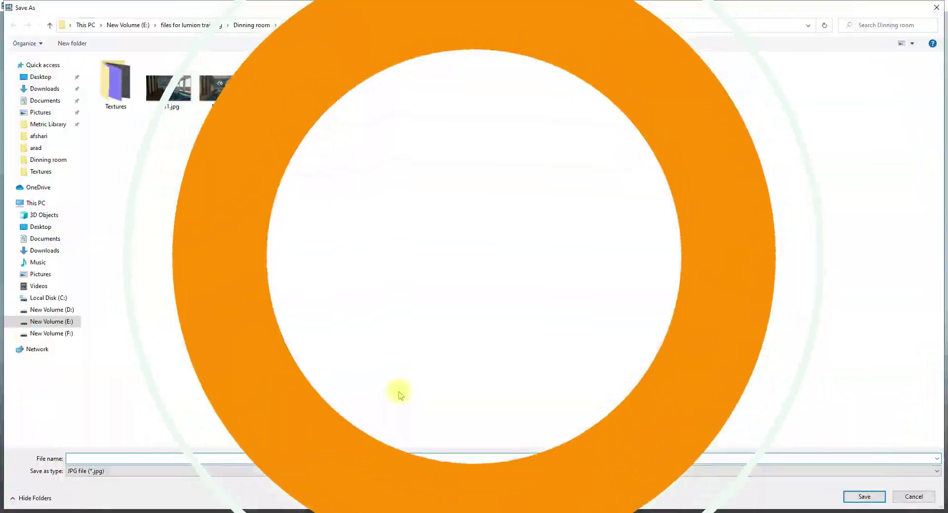
key(Return)
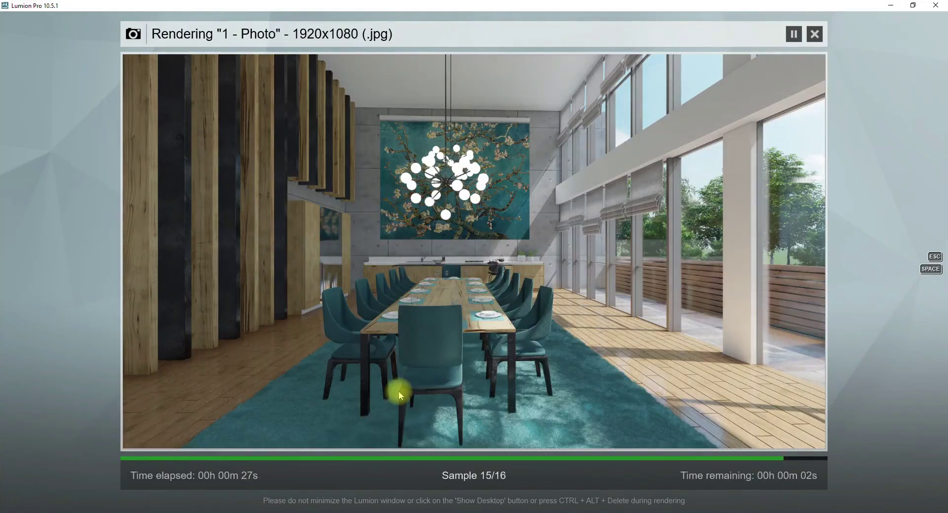
click(810, 433)
Lower the camera and shift it left so the dining table is centred
key(w)
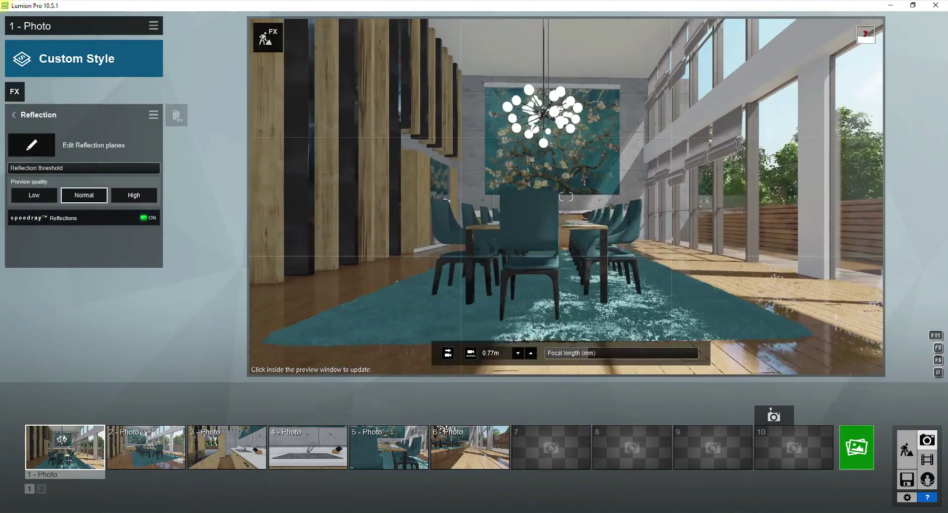
key(e)
key(a)
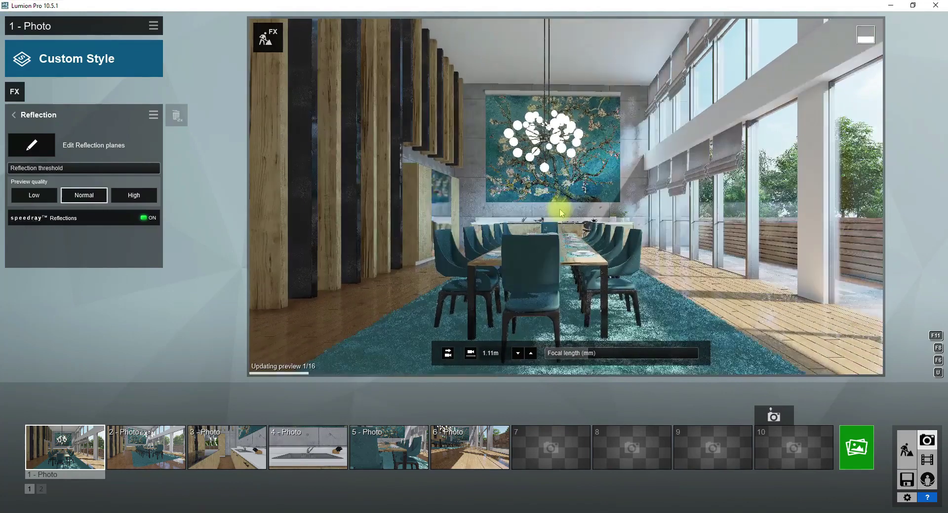
key(s)
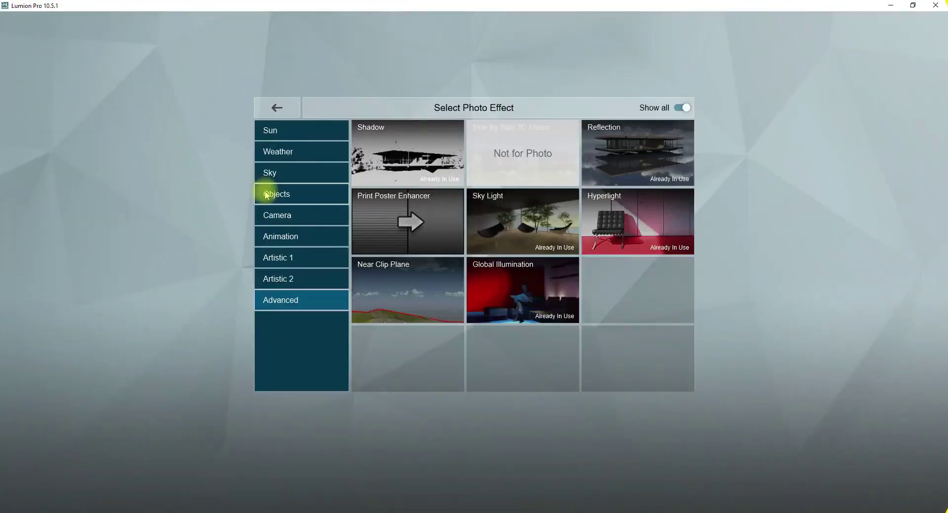
Add a Camera Exposure effect to brighten Photo 1 and refresh the preview
click(316, 217)
click(614, 176)
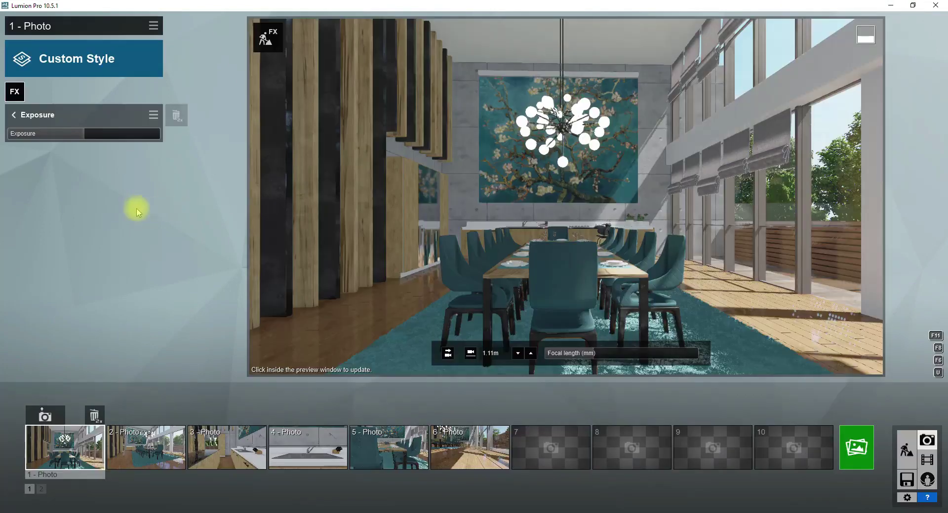
mouse_move(89, 132)
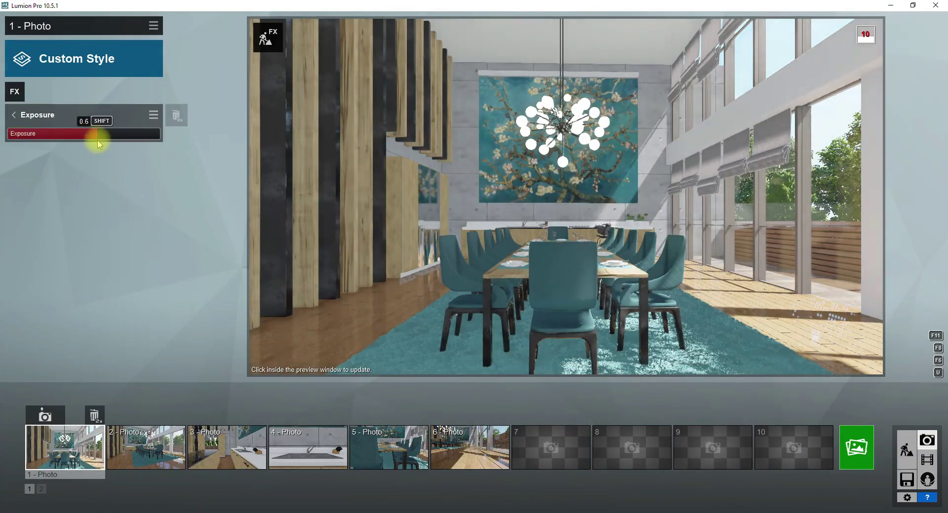
click(548, 202)
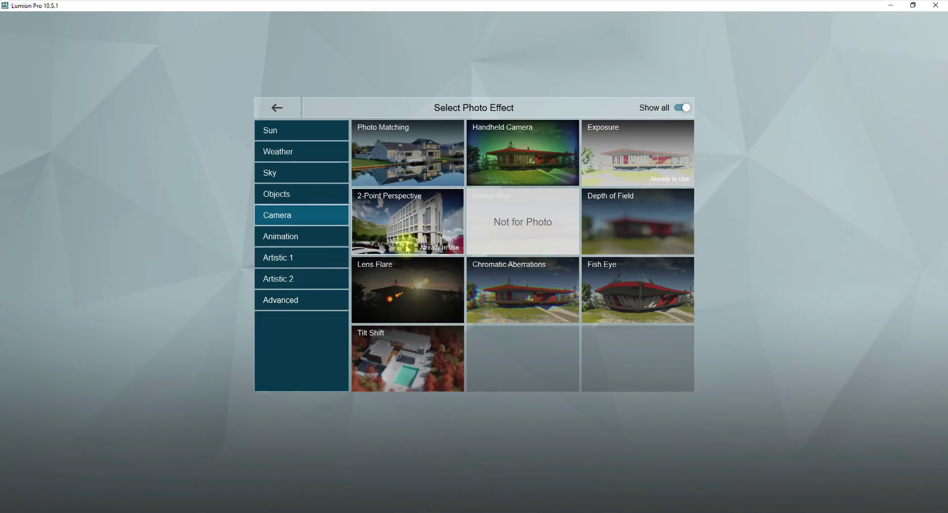
Add a Lens Flare with master brightness 0.3 so the chandelier lights glow
click(413, 297)
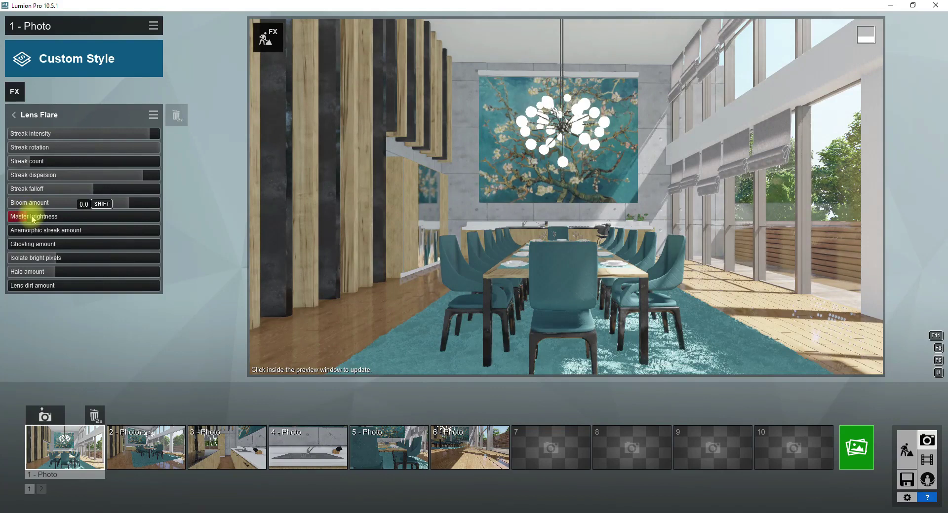
drag(32, 220, 41, 223)
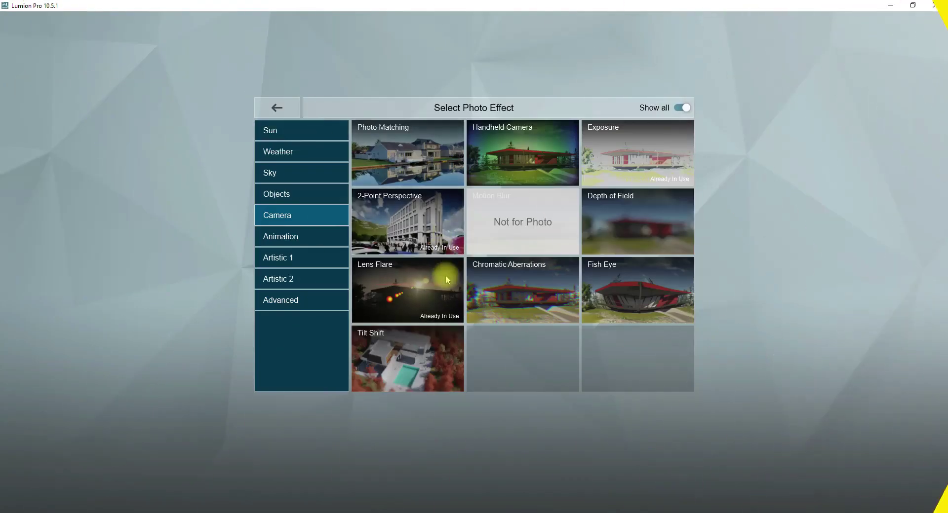
Add the Artistic 1 Color Correction effect and raise the photo's contrast
click(309, 254)
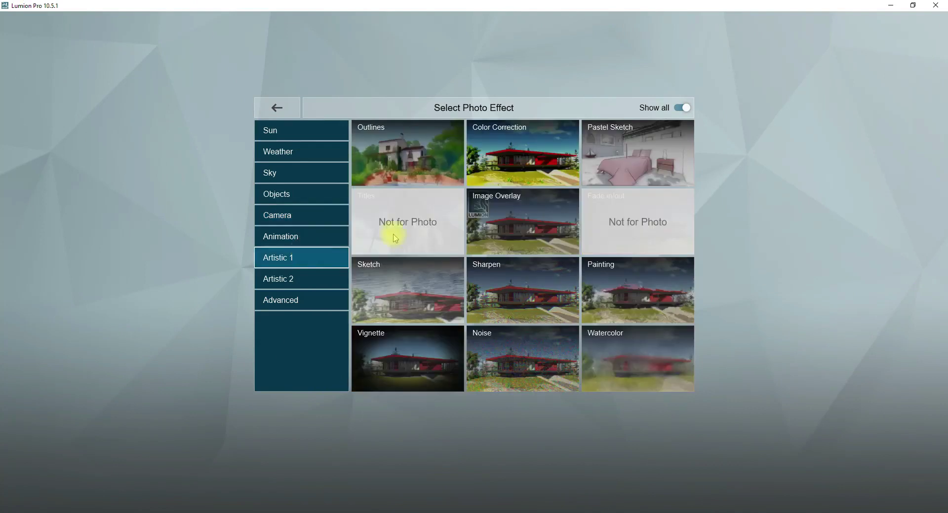
click(546, 147)
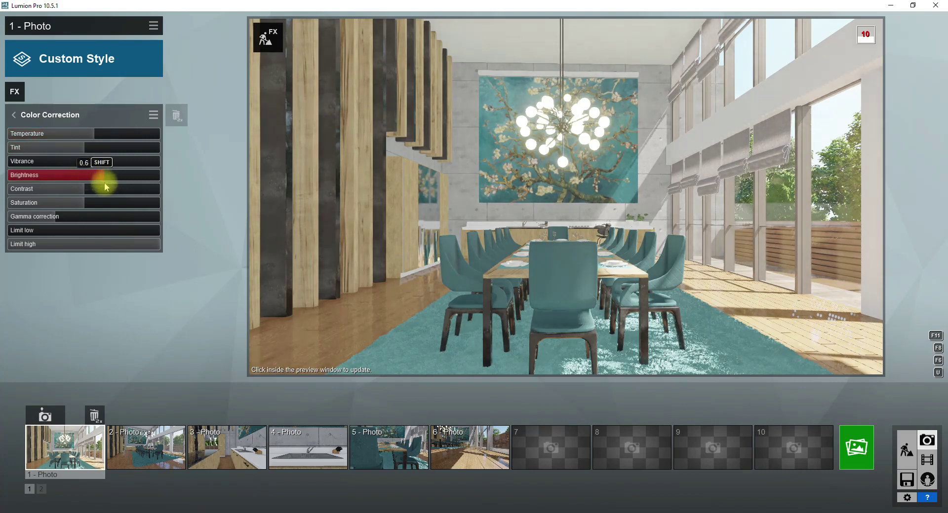
drag(89, 188, 96, 190)
Refresh the preview and render the colour-corrected photo to JPG
click(515, 238)
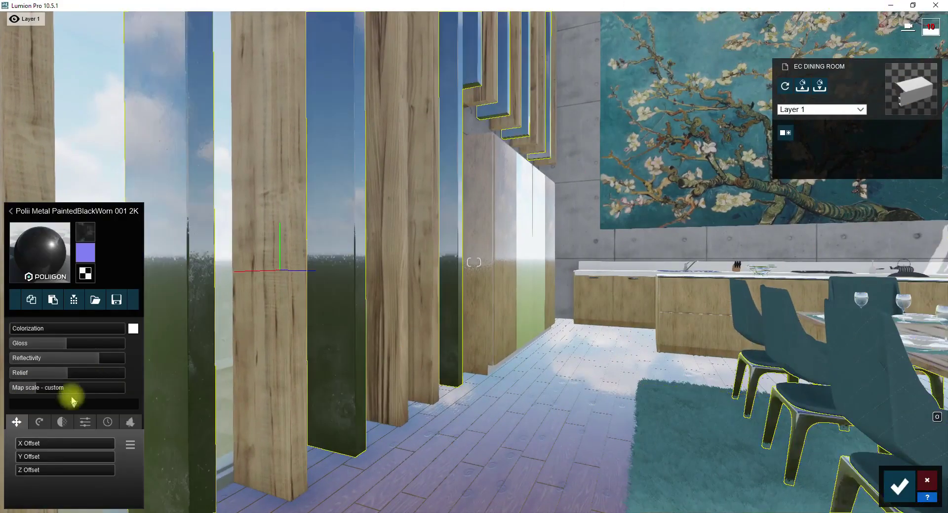
click(40, 422)
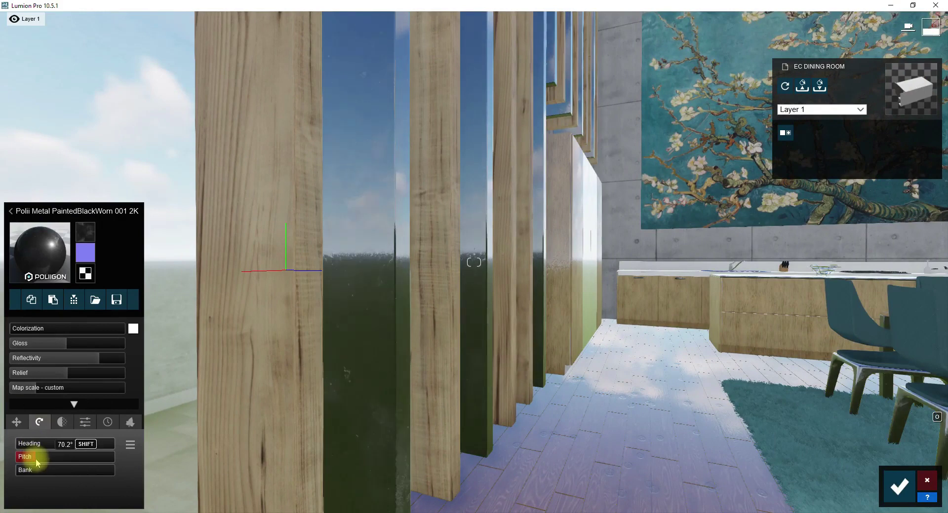
Lower the gloss and reflectivity of the black metal slats' material
right_drag(212, 296, 127, 423)
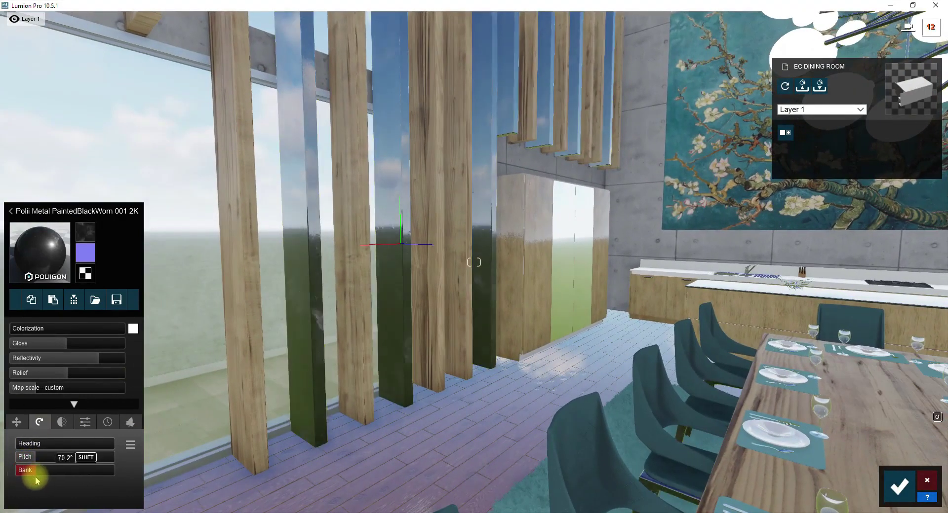
mouse_move(35, 393)
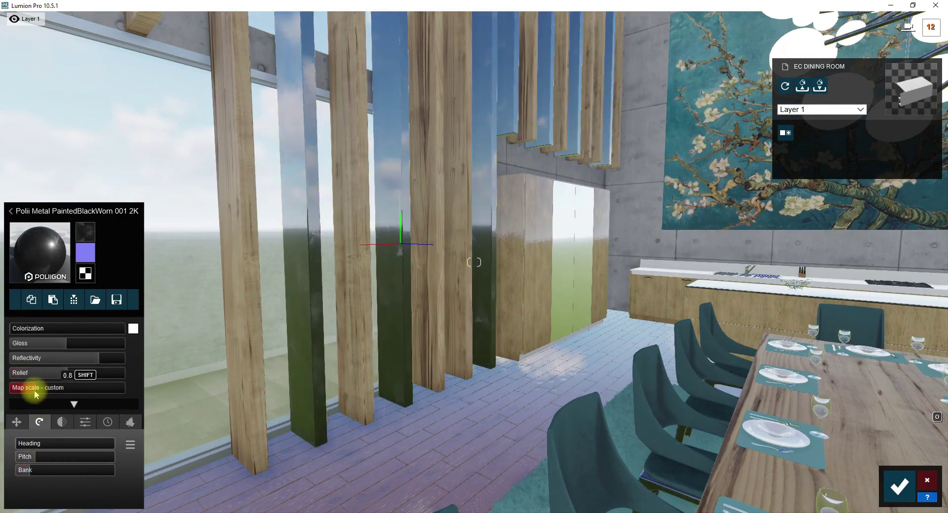
mouse_move(36, 392)
right_down()
mouse_move(143, 371)
mouse_move(114, 365)
right_up()
click(93, 361)
click(47, 345)
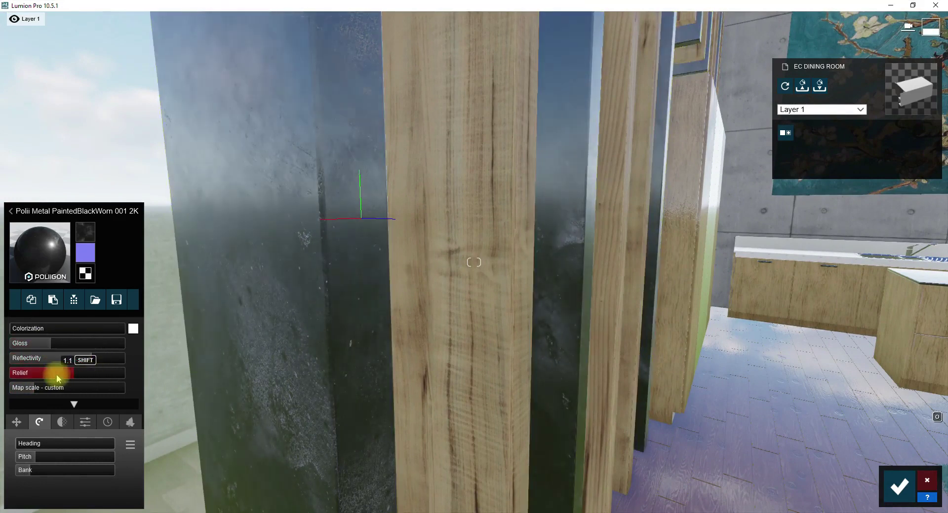
Increase the wood slats' relief strength and add a Shadow effect
click(200, 356)
click(68, 375)
right_drag(68, 378, 127, 372)
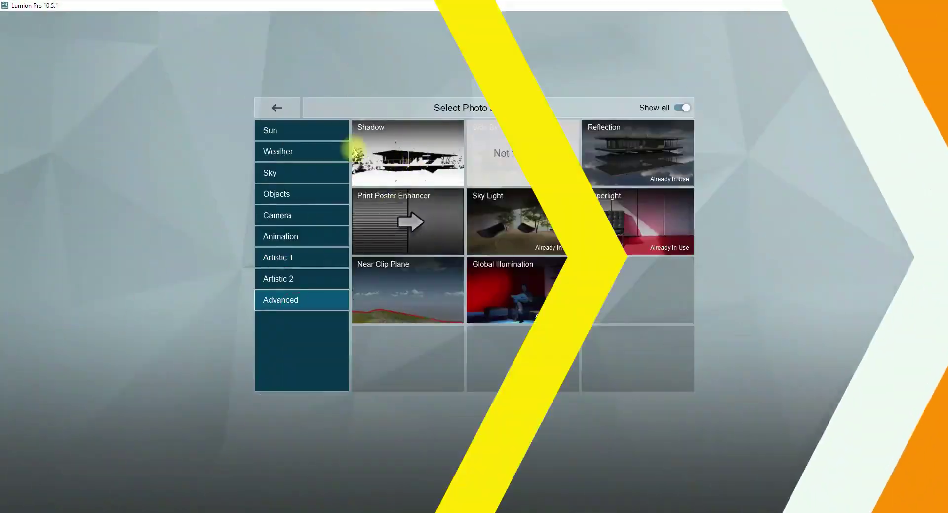
click(355, 148)
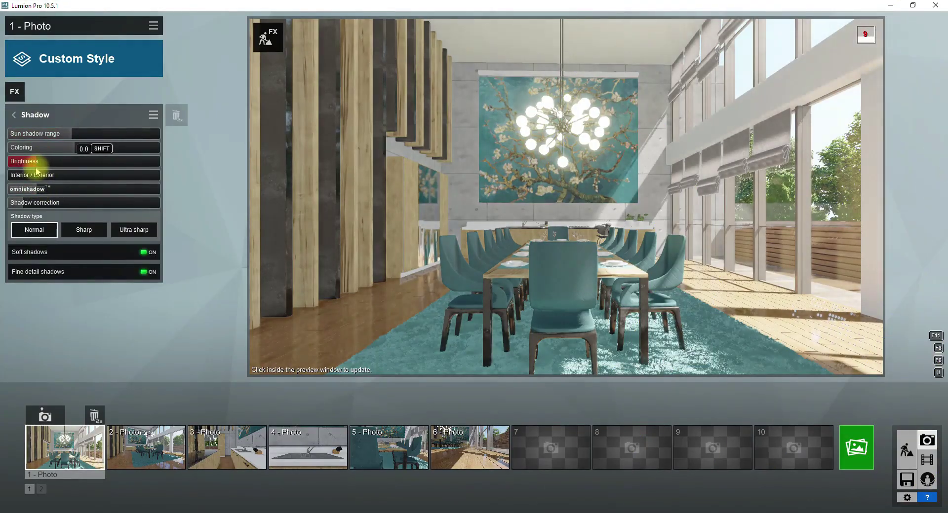
Refresh the shadow preview, then open the Sky Light and Global Illumination settings
click(423, 205)
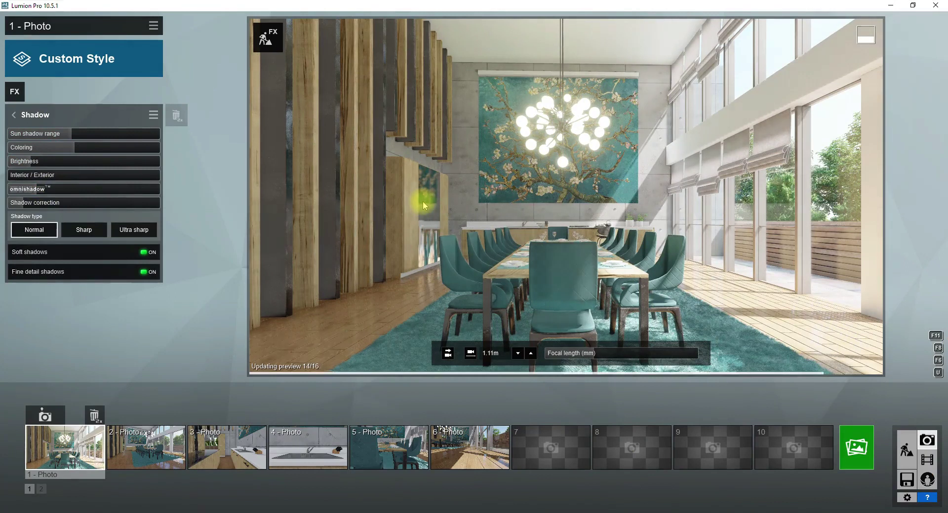
click(15, 91)
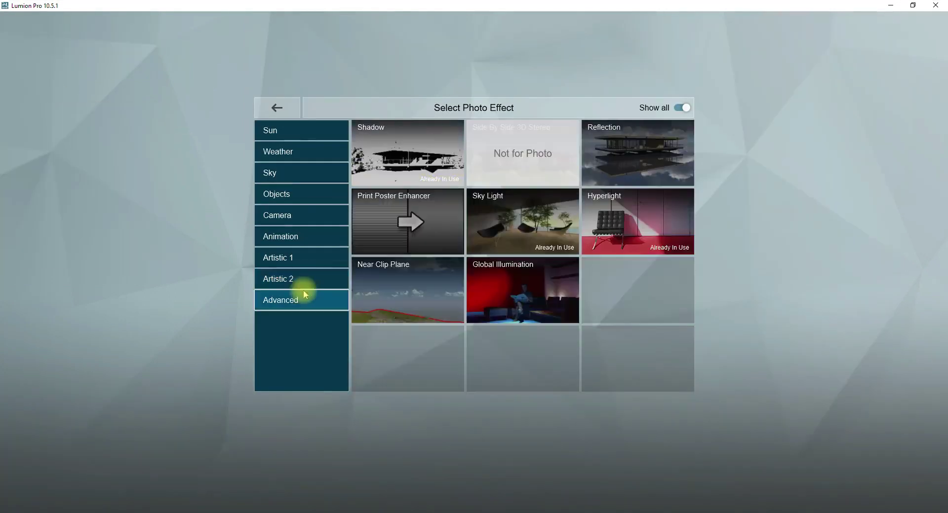
click(522, 221)
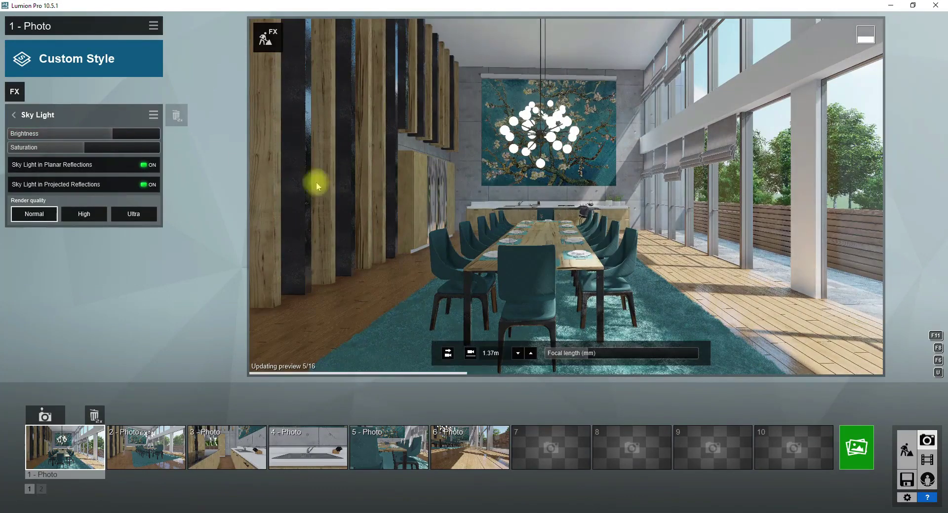
click(15, 94)
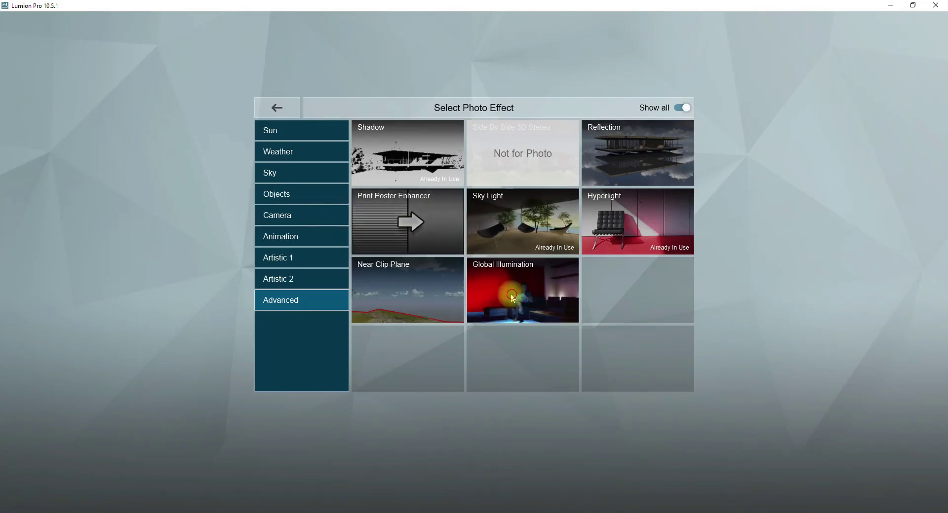
click(522, 290)
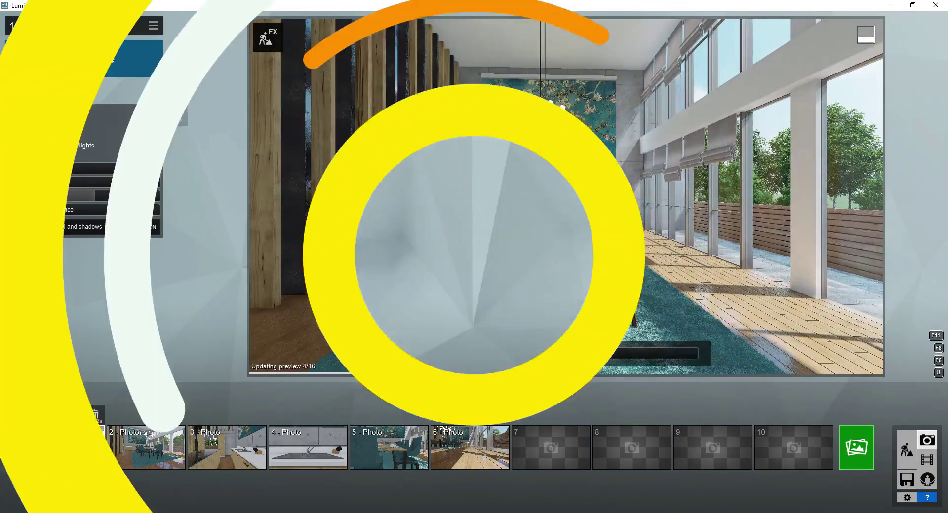